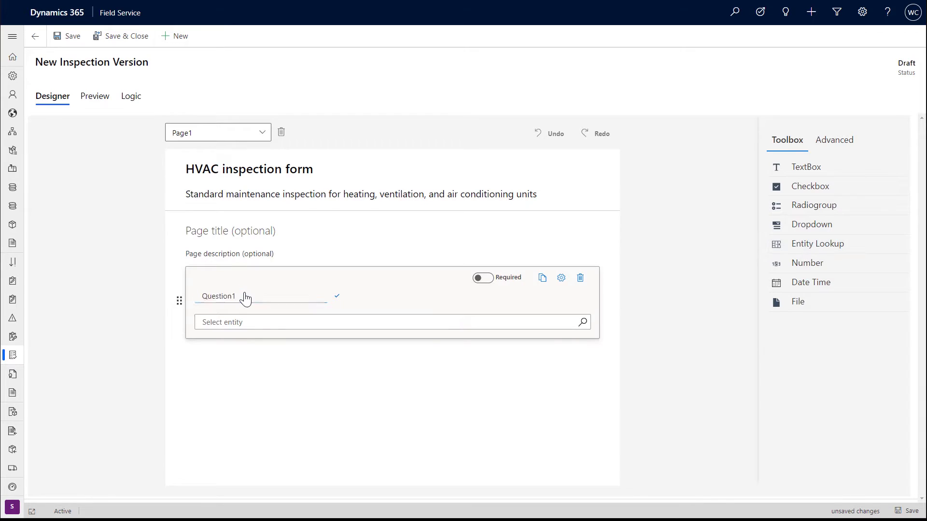
Step: Title the entity lookup question "Your name"
double_click(244, 296)
type("Your name")
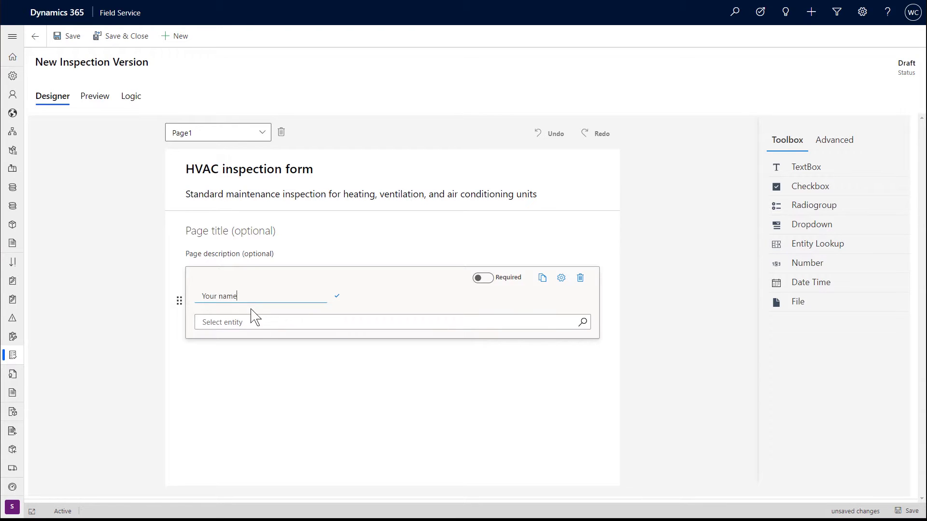
left_click(255, 326)
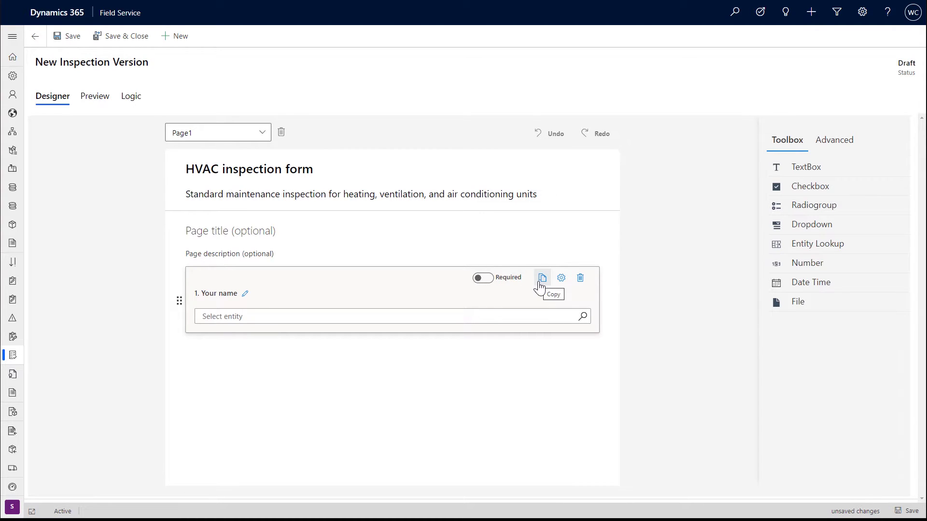
Step: Add a Date Time question below the first one and title it "Date and time of inspection"
left_click_drag(812, 293, 348, 385)
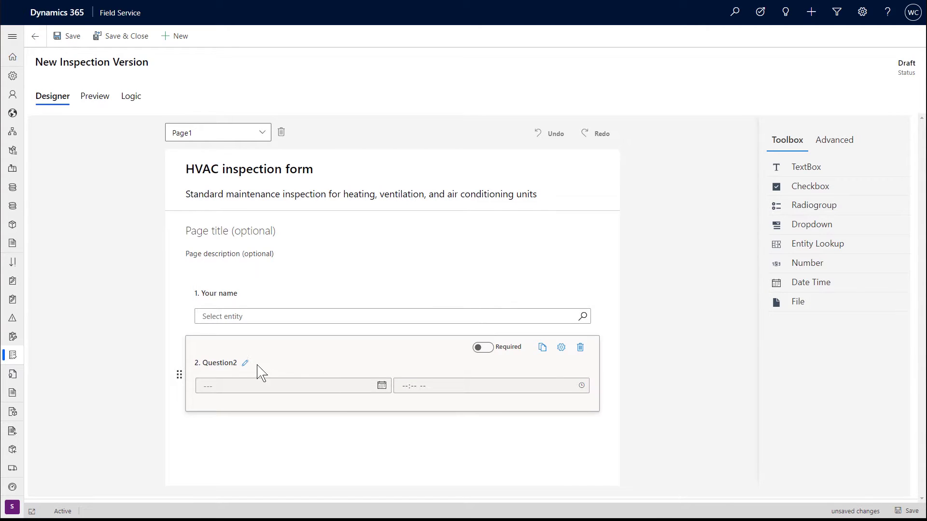
left_click(246, 363)
type("D")
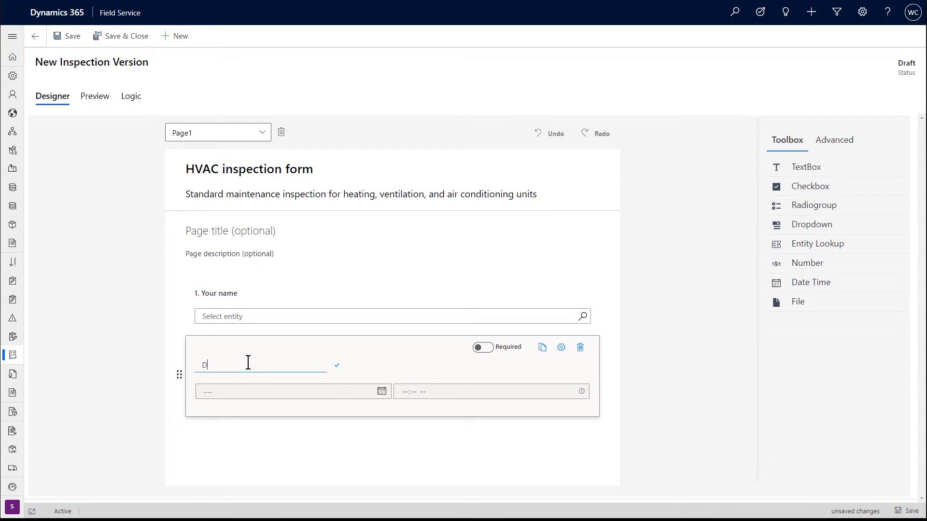
type("ate and time of inspection")
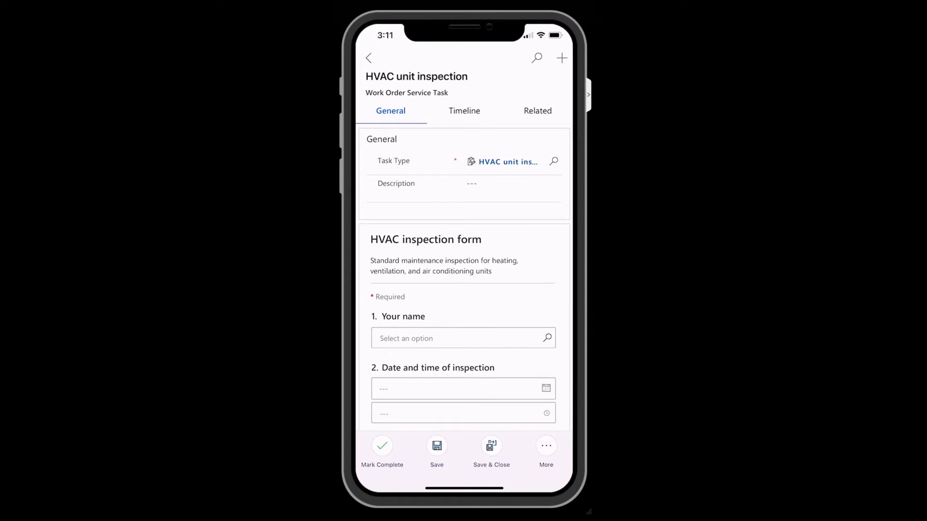
Step: In the mobile HVAC unit inspection task, select the technician's name and set the inspection date and time to 10/19/2020, 3:00 PM
scroll(463, 279, "down", 2)
left_click(464, 236)
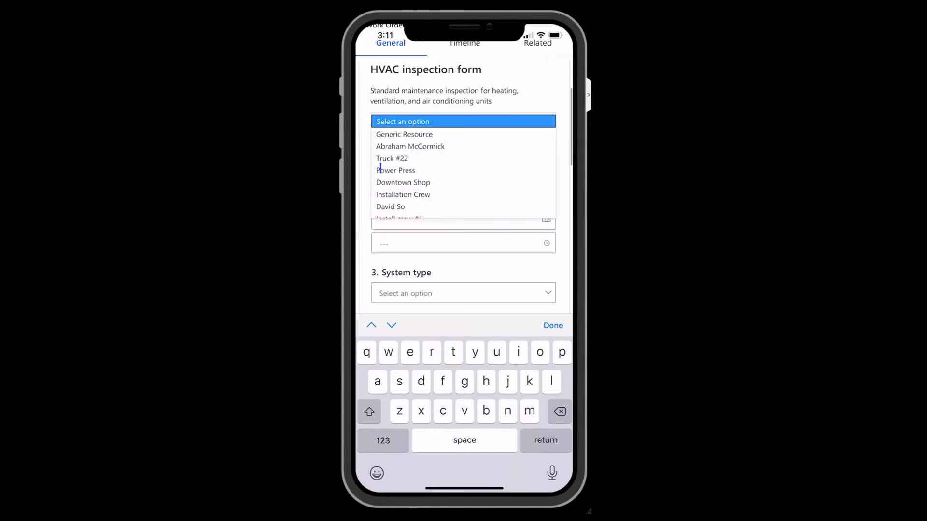
left_click(410, 146)
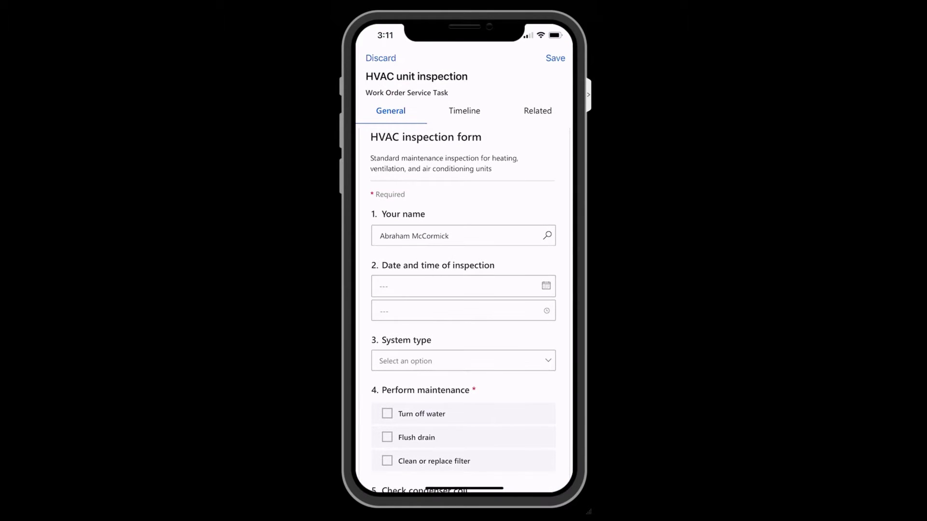
left_click(546, 286)
left_click(385, 411)
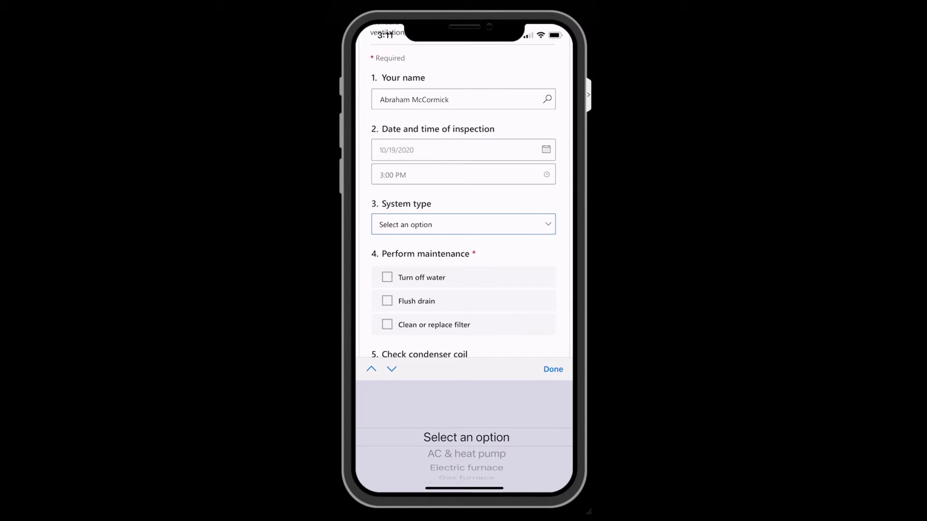
Step: Set the System type answer to AC & heat pump
scroll(463, 434, "down", 3)
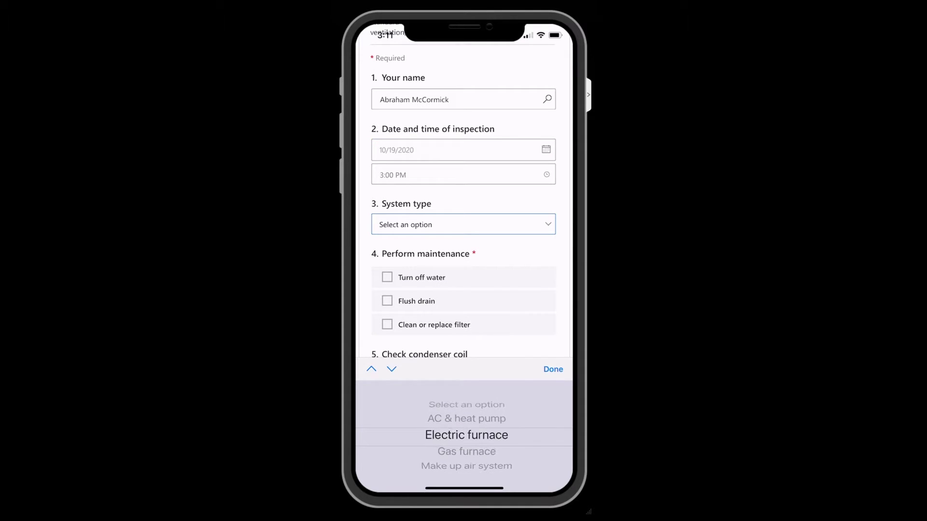
scroll(463, 435, "up", 1)
left_click(552, 369)
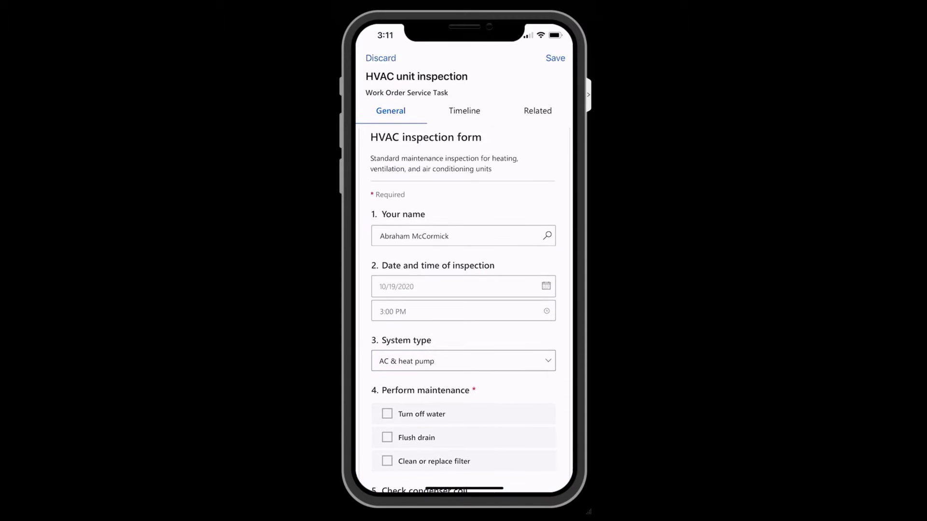
Step: Mark Turn off water, Flush drain and Clean or replace filter as done under Perform maintenance
scroll(463, 309, "down", 5)
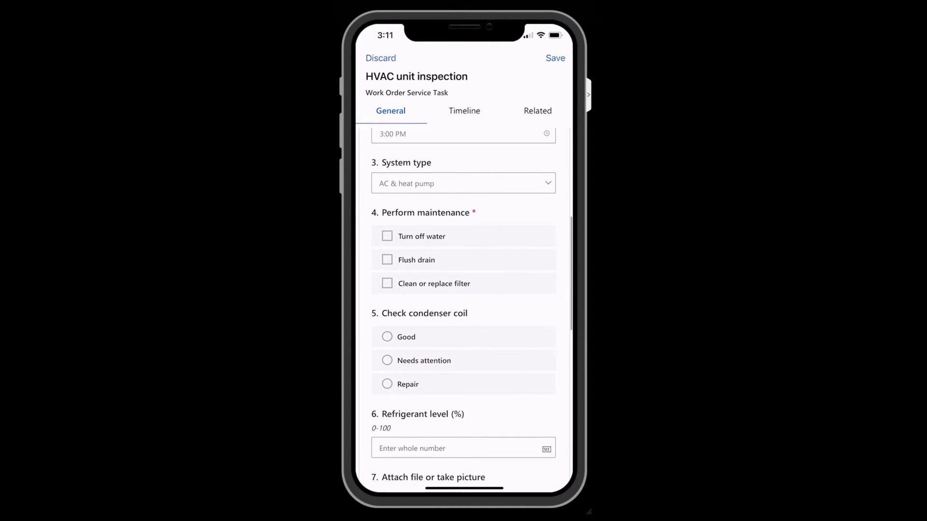
left_click(387, 236)
left_click(388, 260)
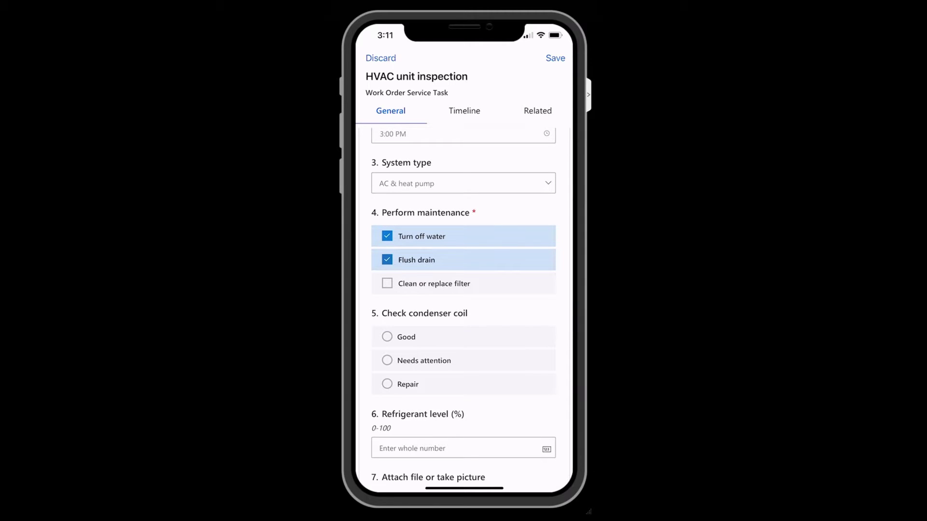
left_click(387, 283)
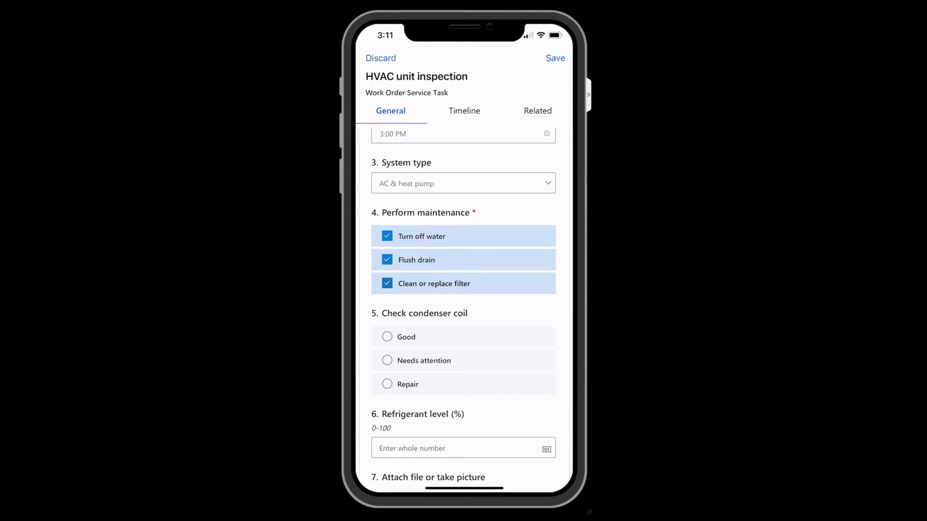
Step: Answer the Check condenser coil question with Good
scroll(464, 305, "down", 3)
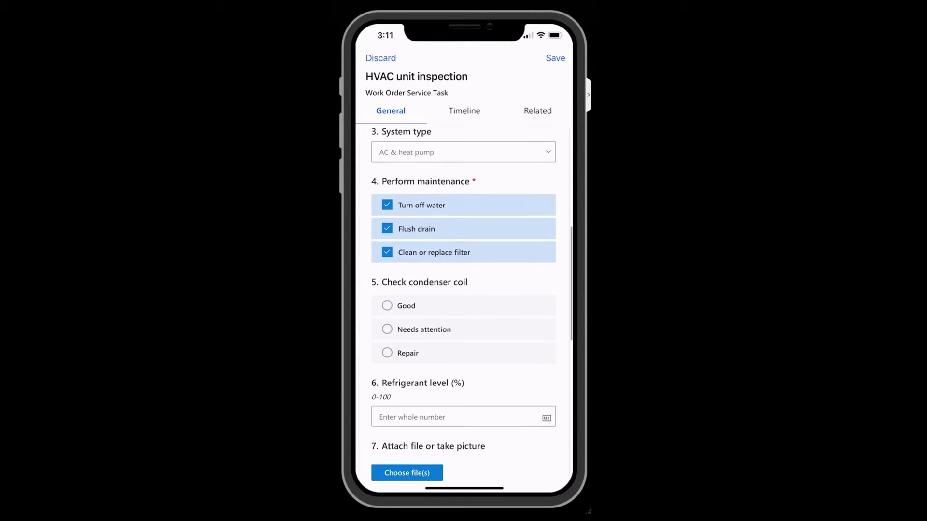
left_click(387, 254)
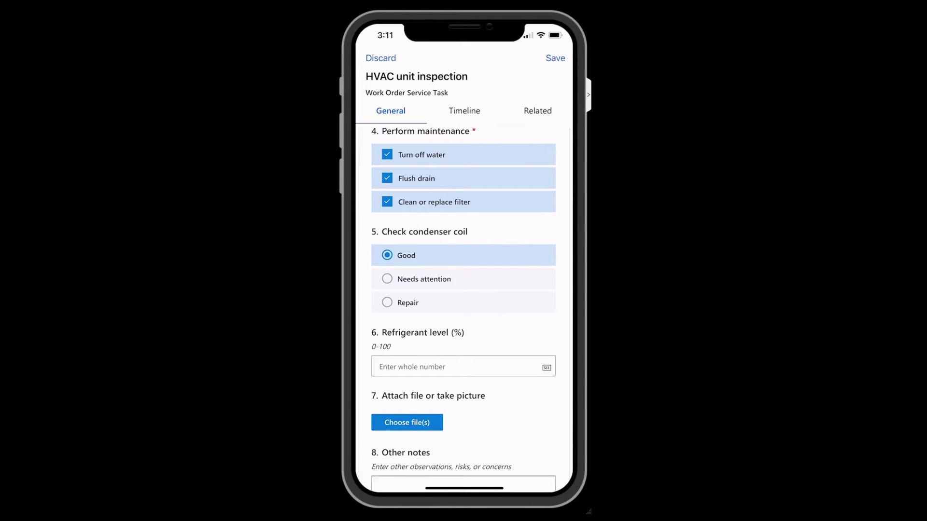
scroll(463, 309, "down", 2)
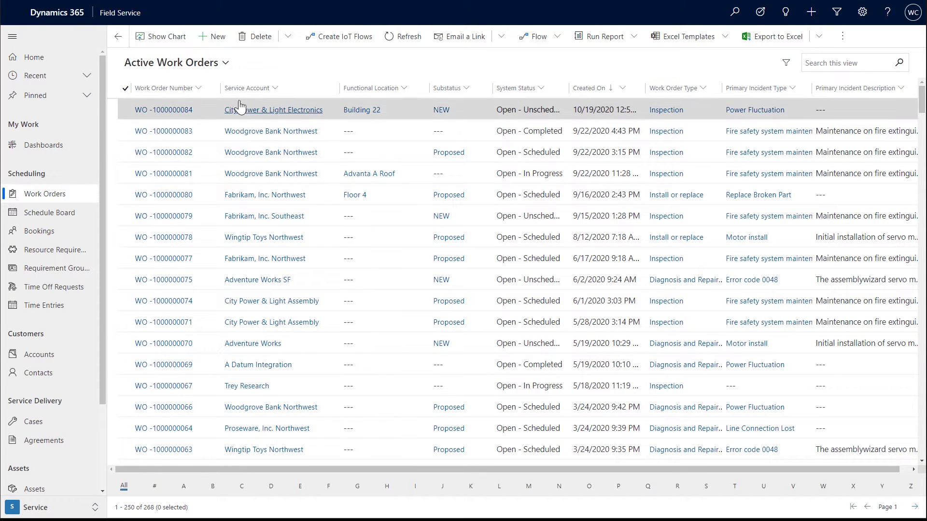
Step: In the Field Service web app, go to Inspections in the Settings area and create a new inspection
left_click(73, 509)
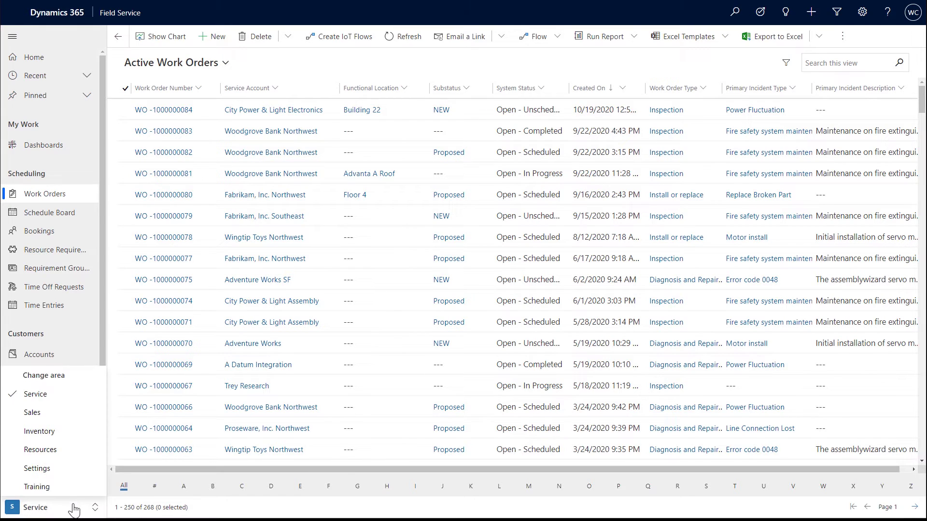
left_click(73, 469)
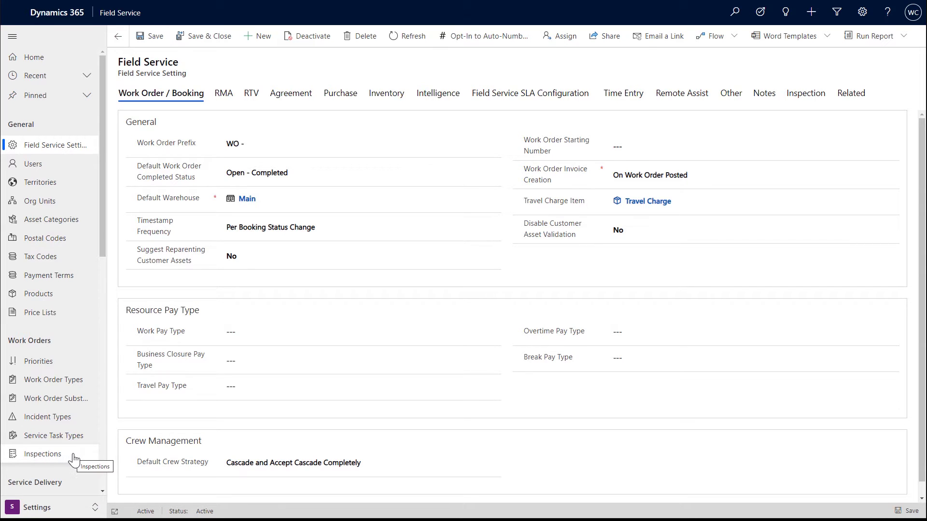
left_click(73, 456)
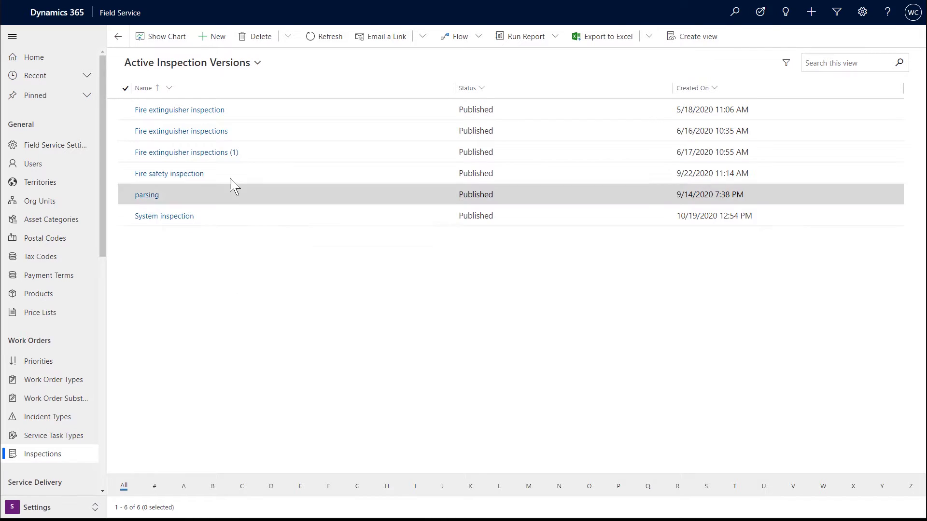
left_click(214, 44)
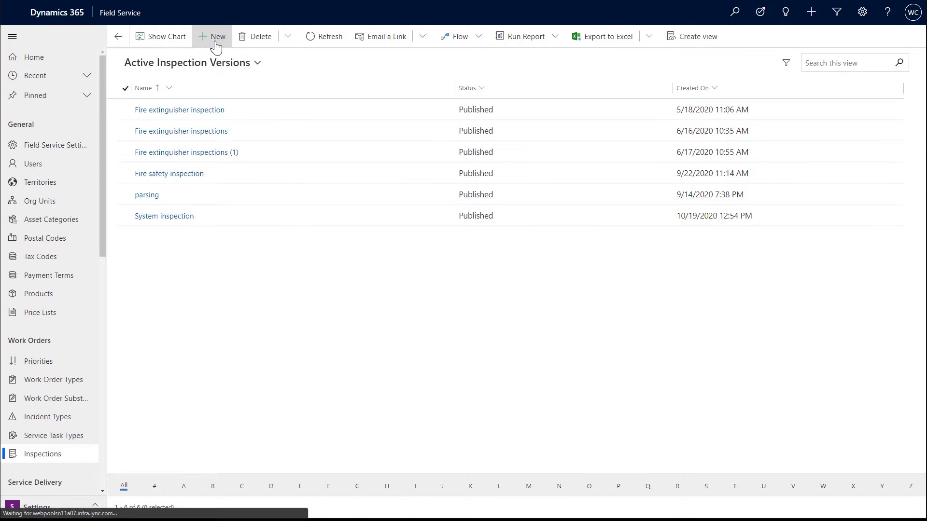
left_click(13, 36)
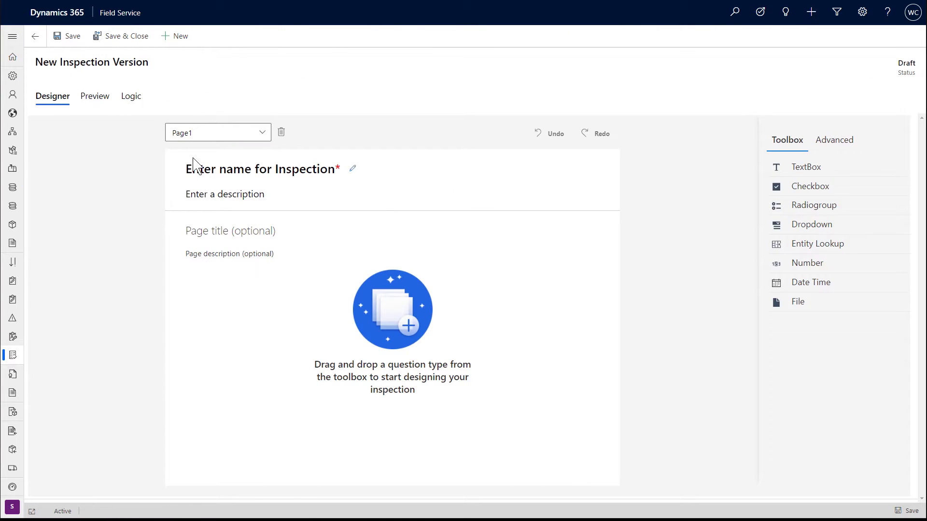
Step: Name the inspection "HVAC inspection form" and describe it as "Standard maintenance inspection for heating, ventilation, and air conditioning units"
left_click(213, 168)
type("HVAC inspection for")
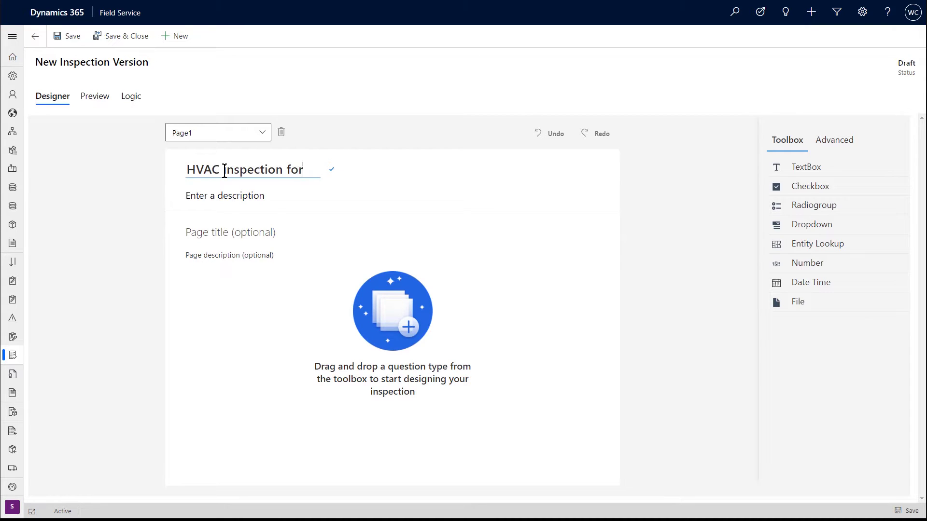
type("m")
left_click(229, 193)
type("Standard ")
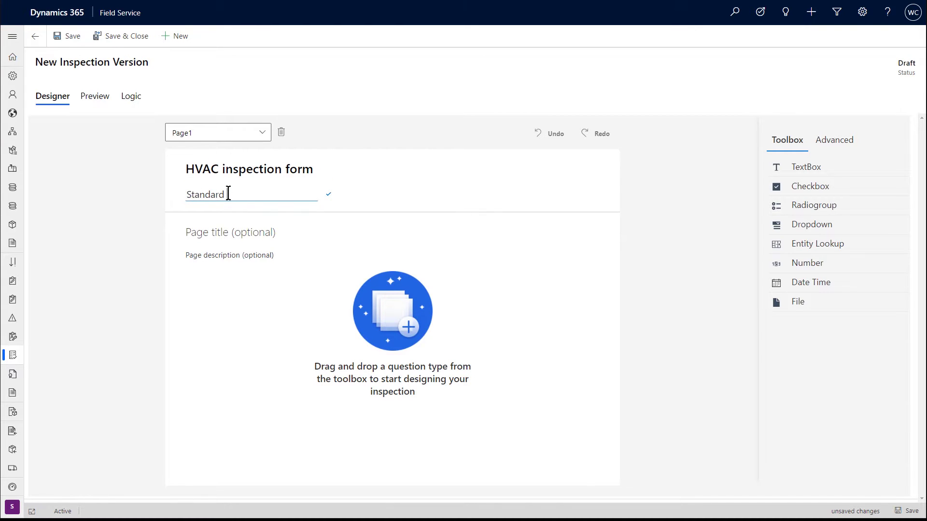
type("maintenance inspection for heating, ventilation, and air condi")
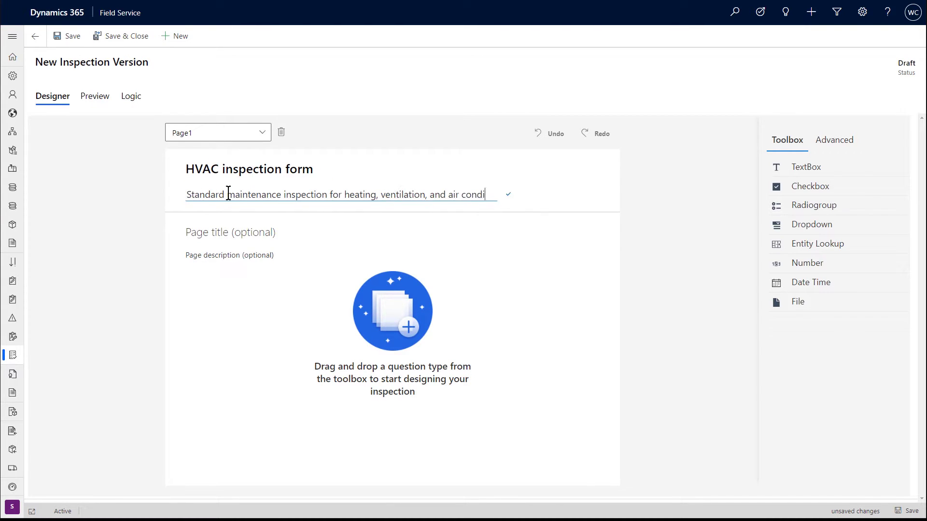
type("tioning units")
left_click(526, 278)
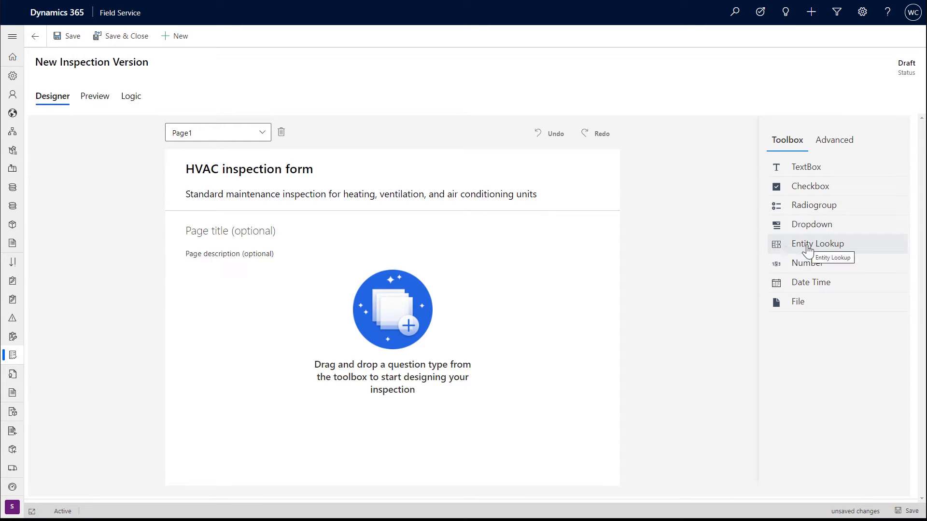
Step: Add an Entity Lookup question to the empty page and title it "Your name"
left_click_drag(807, 251, 249, 298)
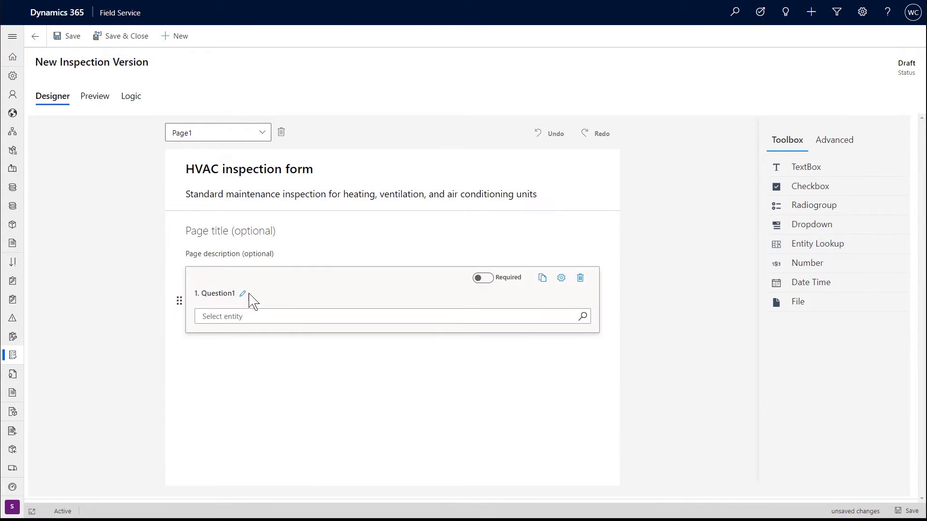
left_click(245, 296)
type("Your name")
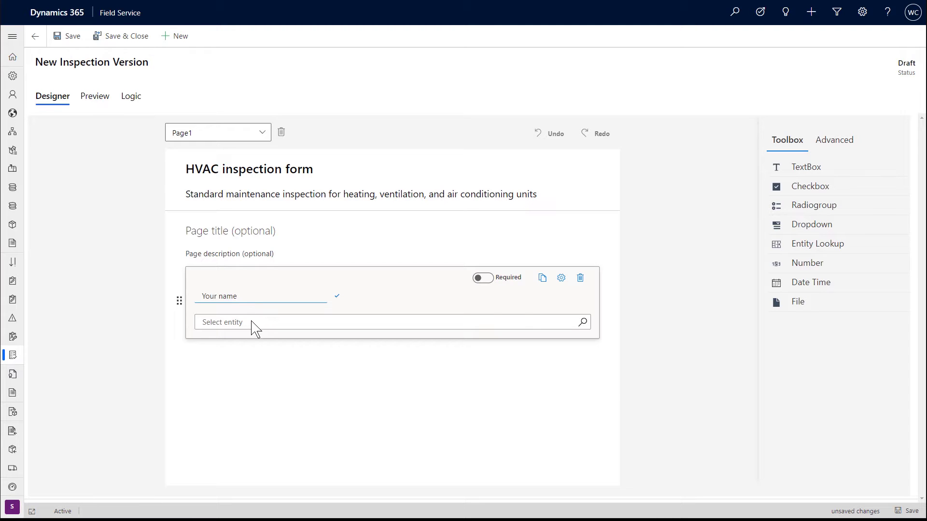
left_click(252, 321)
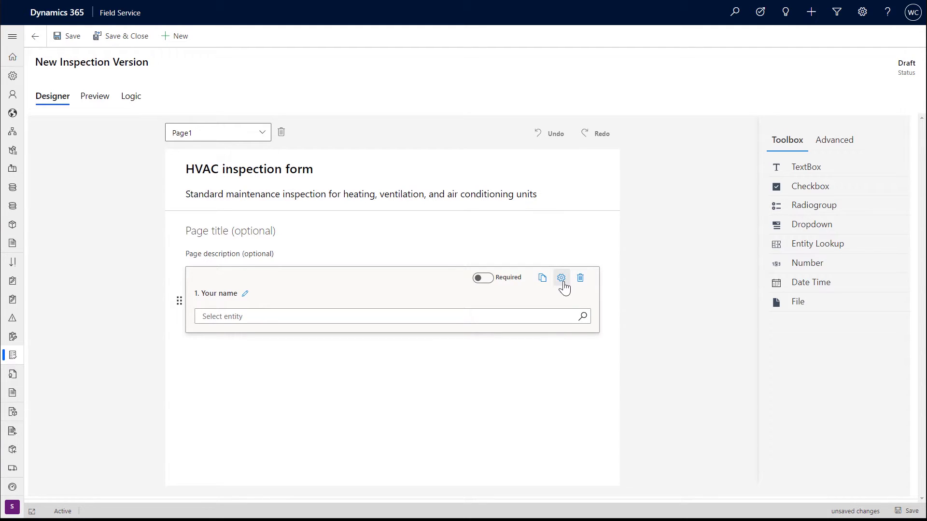
Step: Link the "Your name" question to the Bookable Resource entity with Name as the attribute
left_click(561, 283)
left_click(887, 382)
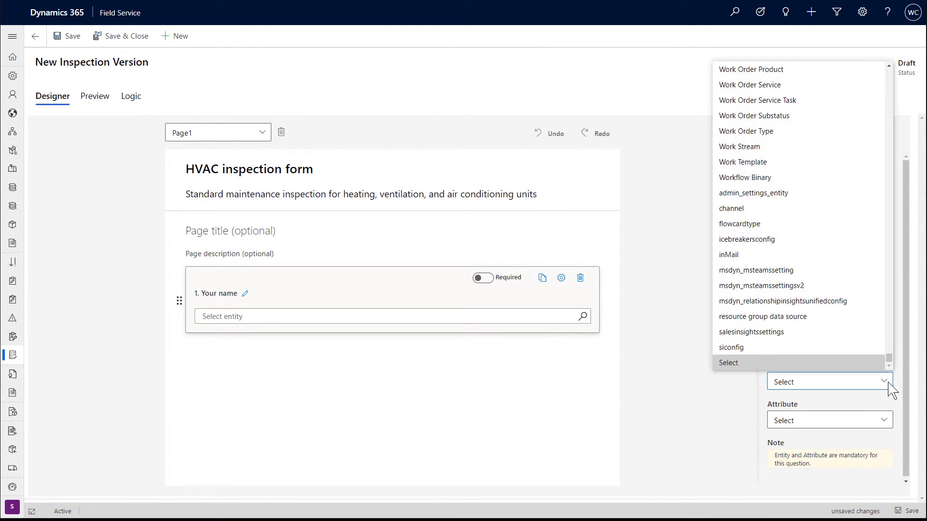
type("bo")
key("Return")
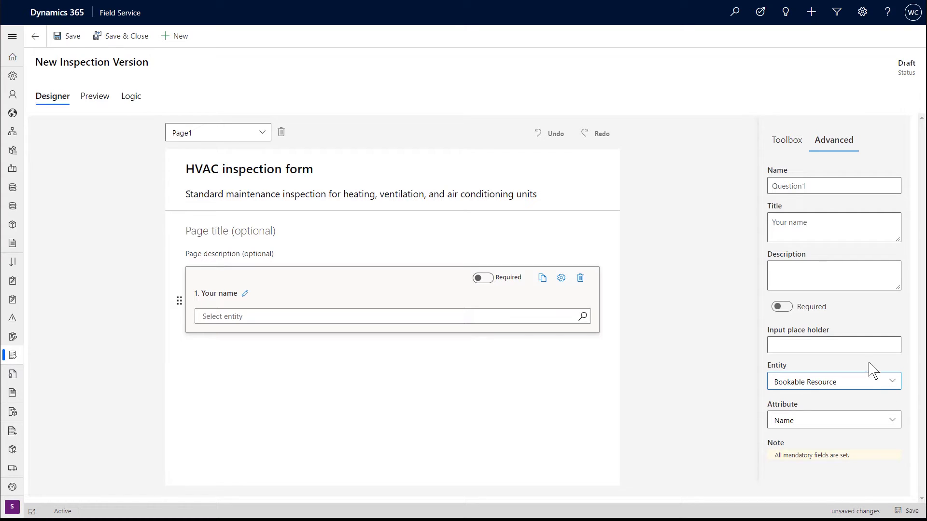
Step: Add a Date Time question under "Your name" and title it "Date and time of inspection"
left_click(787, 140)
left_click_drag(811, 291, 346, 384)
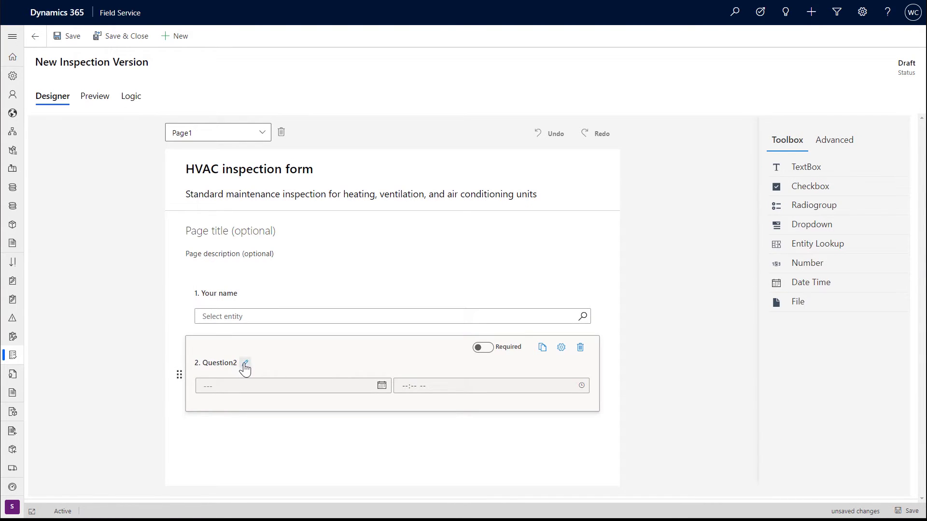
left_click(245, 363)
type("Date and time of inspection")
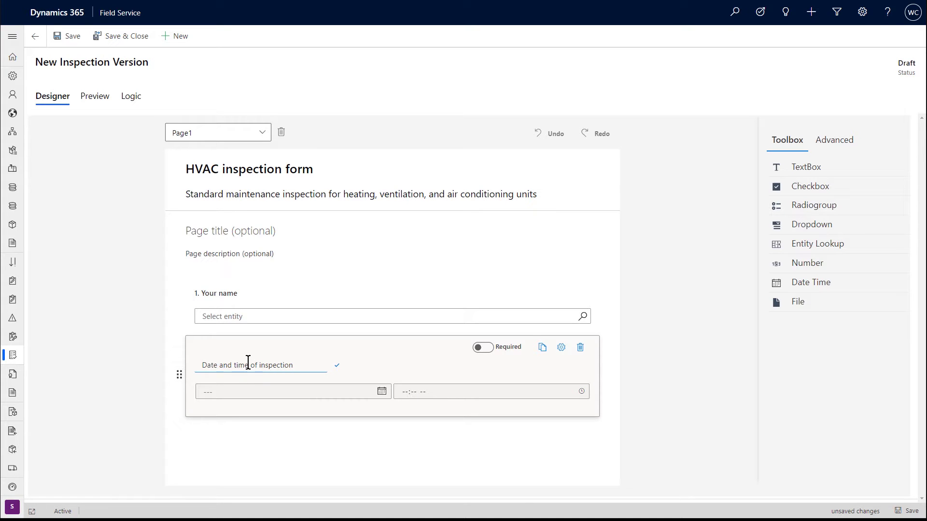
Step: Add a Dropdown question as the third question and title it "System type"
left_click(817, 227)
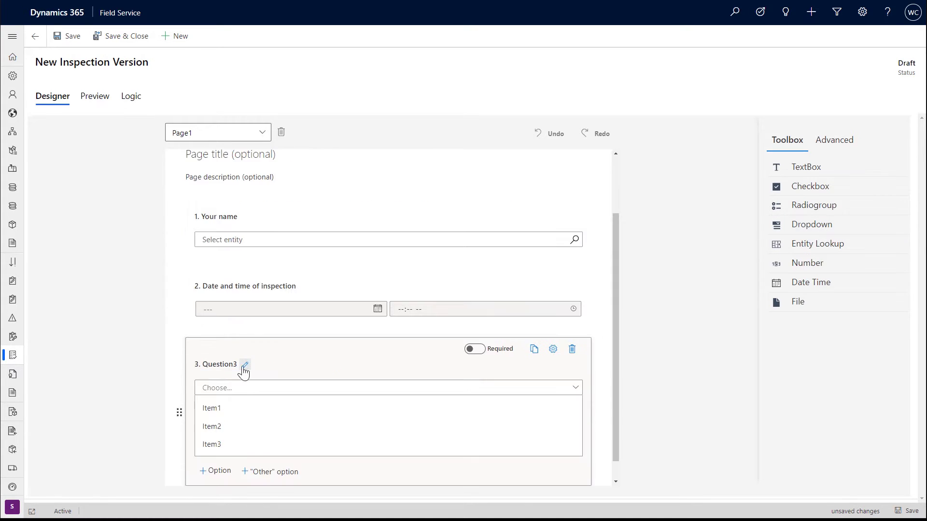
left_click(251, 363)
type("System type")
Step: Define the "System type" options as AC & heat pump, Electric furnace, Gas furnace, and Make up air system
left_click(231, 413)
type("AC & heat")
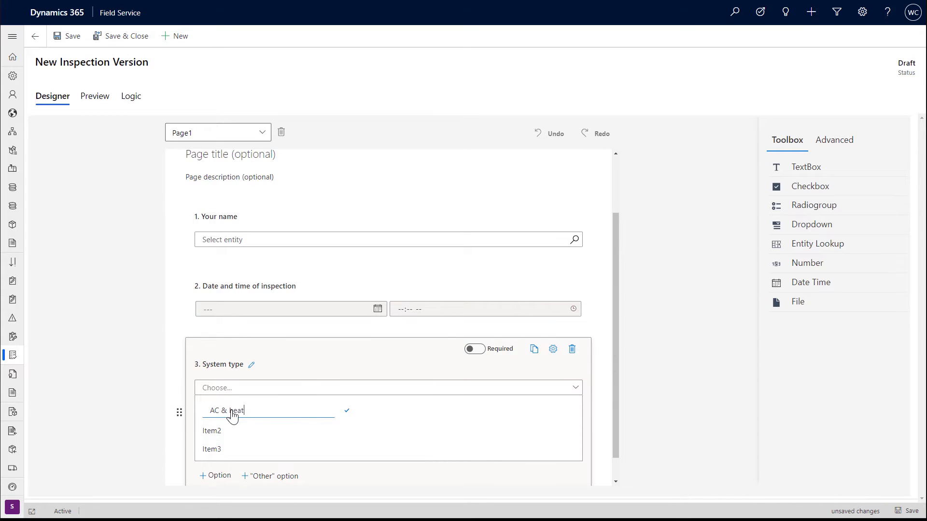
type(" pump")
key("Return")
type("Electric furnace")
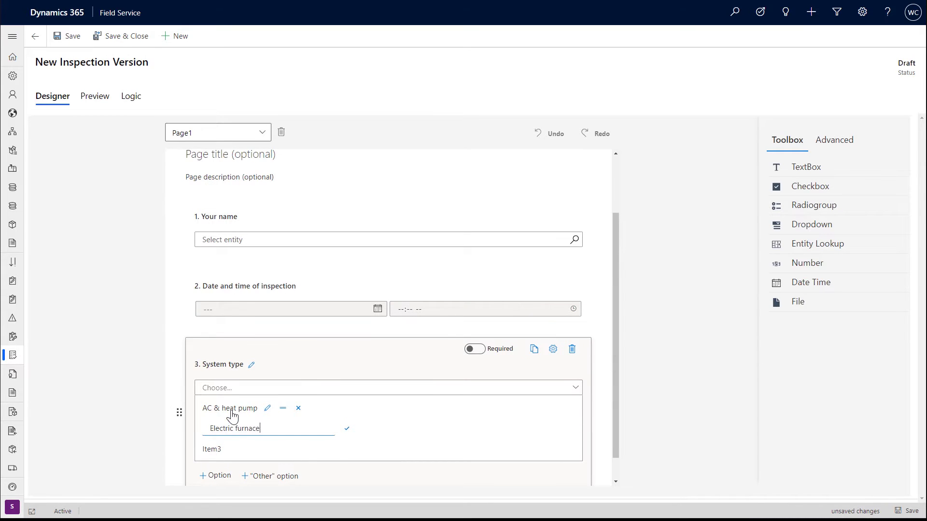
left_click(230, 467)
type("Gas furnace")
key("Return")
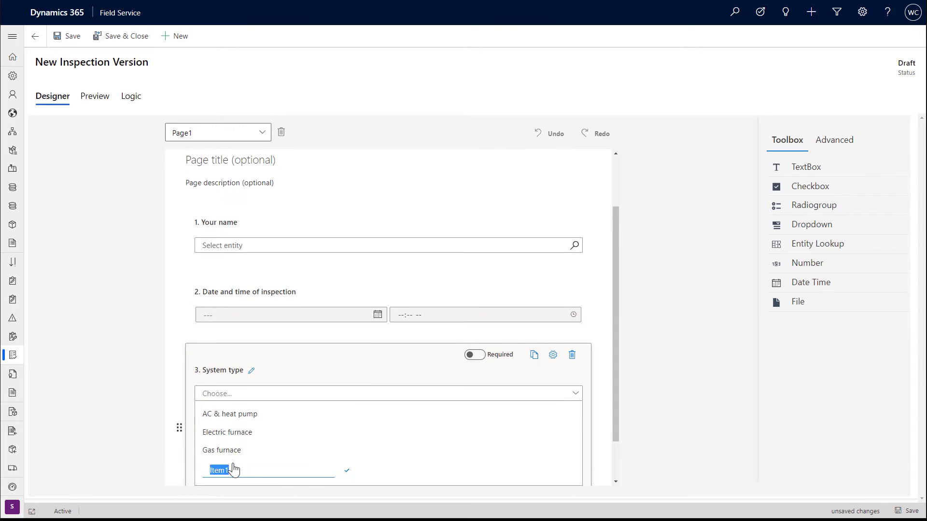
type("Make up air system")
left_click(481, 329)
Step: Add a Checkbox question after "System type" and title it "Perform maintenance"
left_click(810, 186)
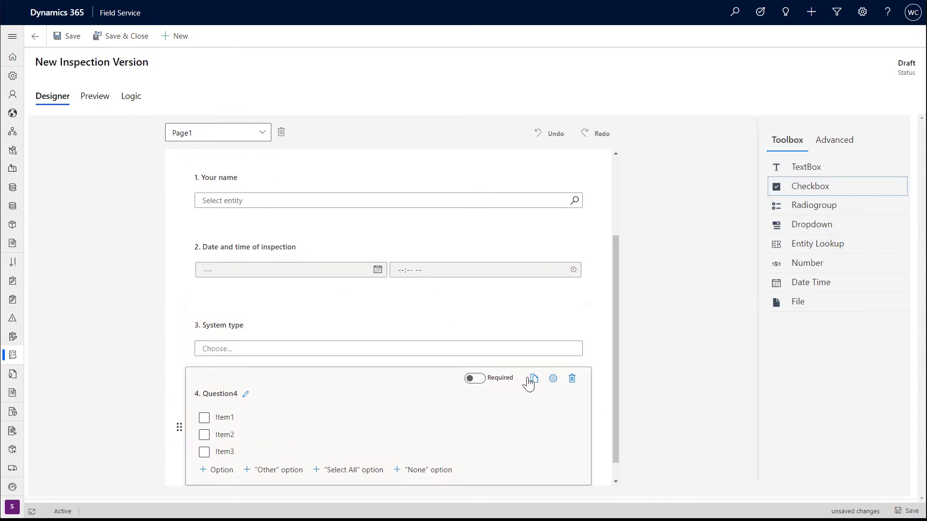
left_click(247, 389)
type("Perform maintenance")
Step: Name the "Perform maintenance" options Turn off water, Flush drain, and Clean or replace filter
left_click(241, 426)
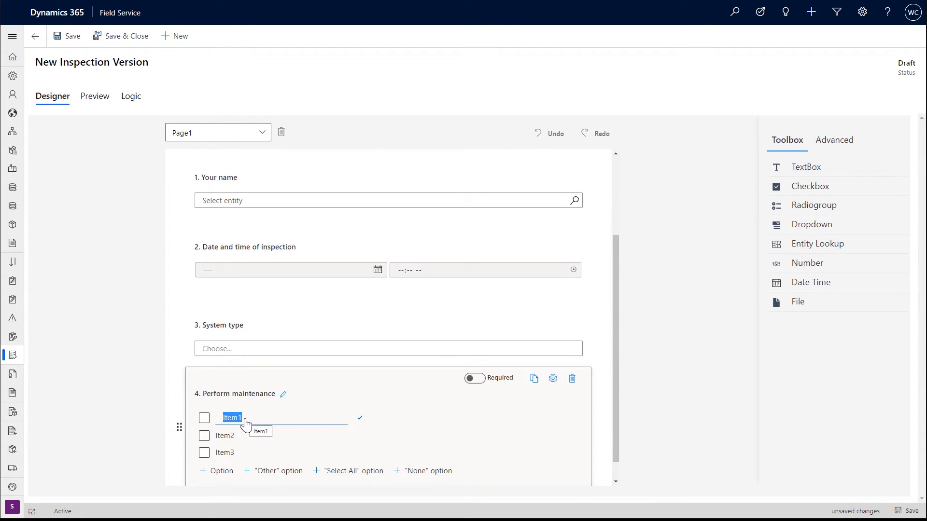
type("Turn off water")
left_click(244, 440)
type("Flush drain")
left_click(224, 452)
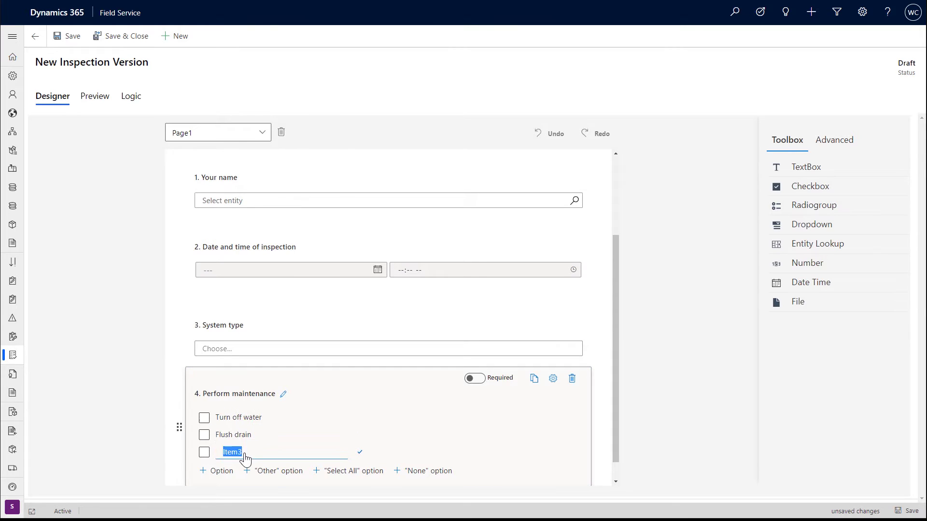
type("Clean or replace filter")
Step: Add a Radiogroup question after "Perform maintenance" and title it "Check condenser coil"
left_click(814, 205)
left_click(245, 397)
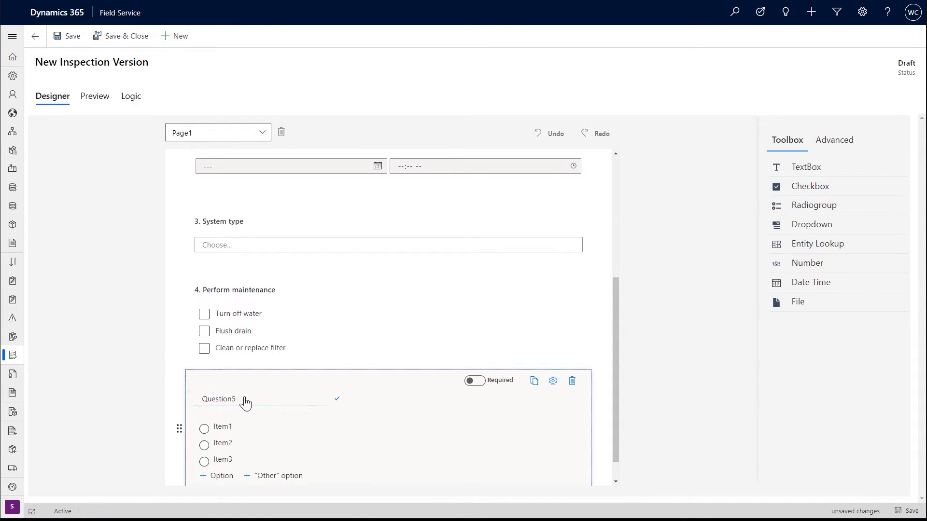
type("Check condenser coil")
Step: Name the "Check condenser coil" answer choices Good, Needs attention, and Repair
left_click(242, 426)
type("Good")
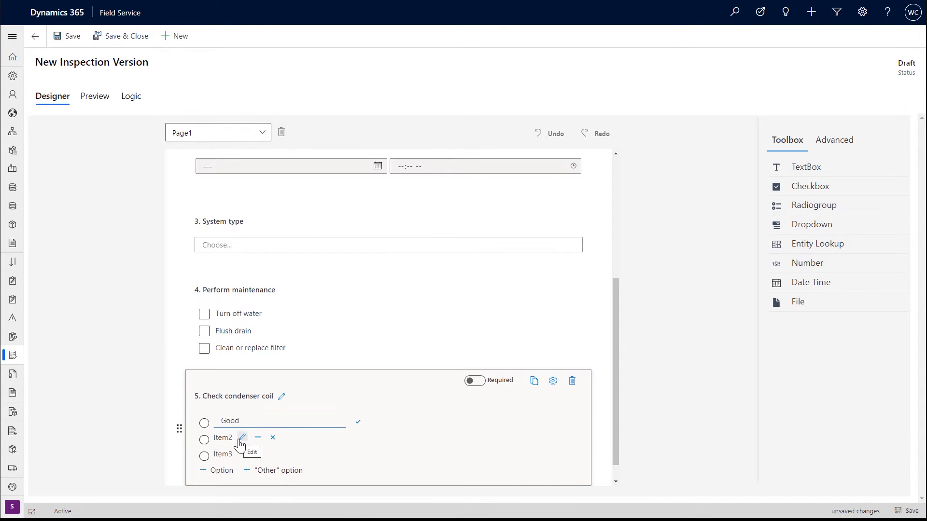
left_click(241, 444)
type("Needs attention")
key("Return")
left_click(242, 454)
type("Repair")
scroll(358, 437, "down", 1)
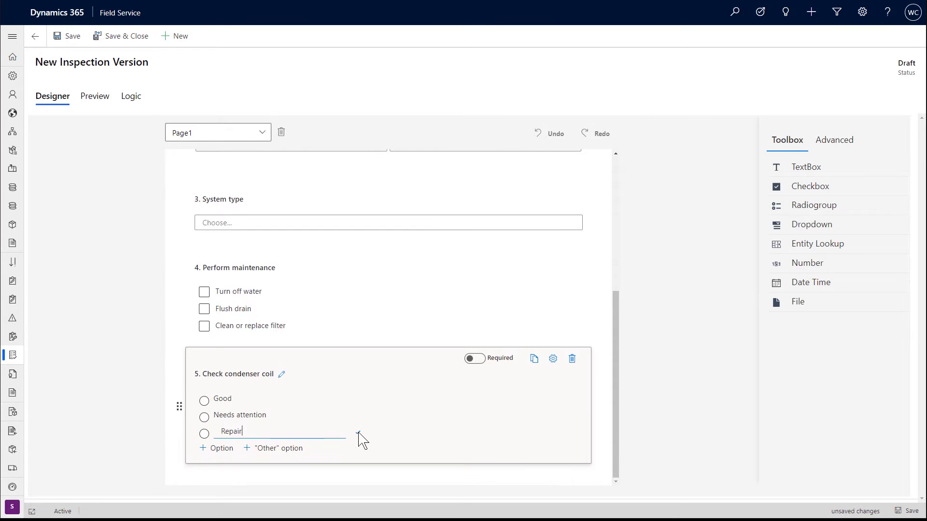
Step: Add a Number question after "Check condenser coil" and title it "Refrigerant level (%)"
left_click(772, 263)
left_click(248, 420)
type("Re")
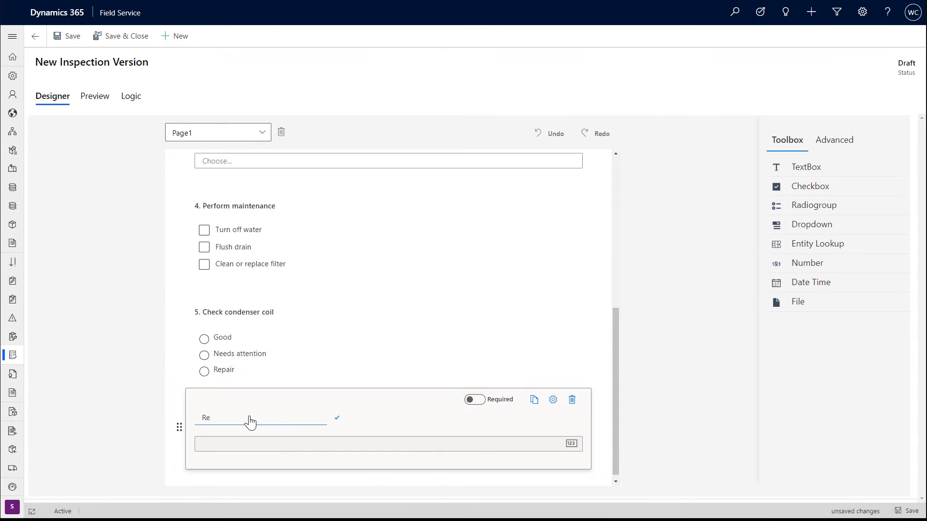
type("frigerant level (%)")
left_click(338, 418)
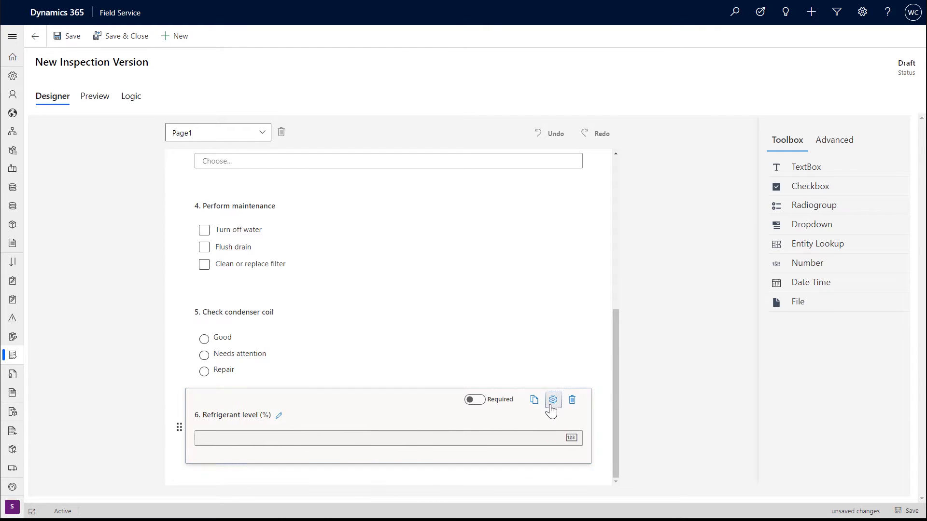
Step: Restrict the refrigerant level to whole numbers between 0 and 100, and set its description to "0-100"
left_click(552, 400)
left_click(781, 334)
left_click(802, 410)
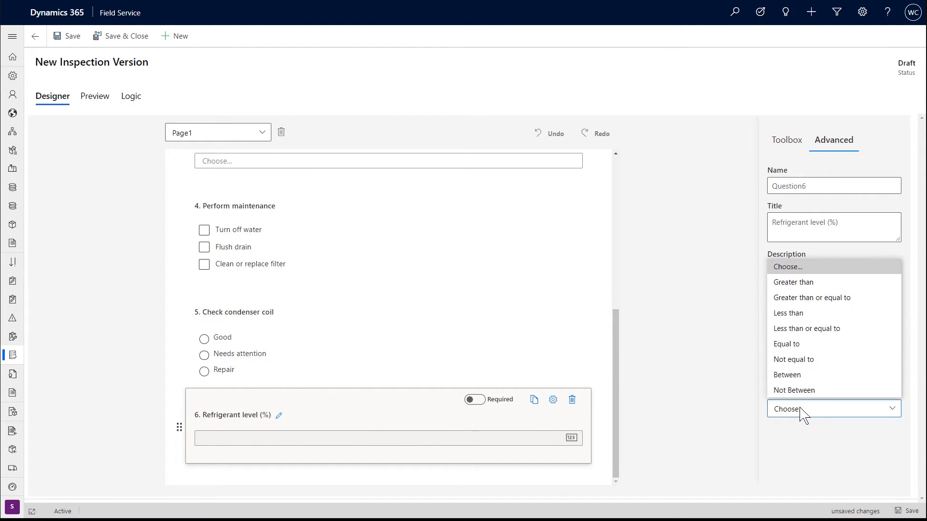
left_click(791, 373)
left_click(849, 432)
type("100")
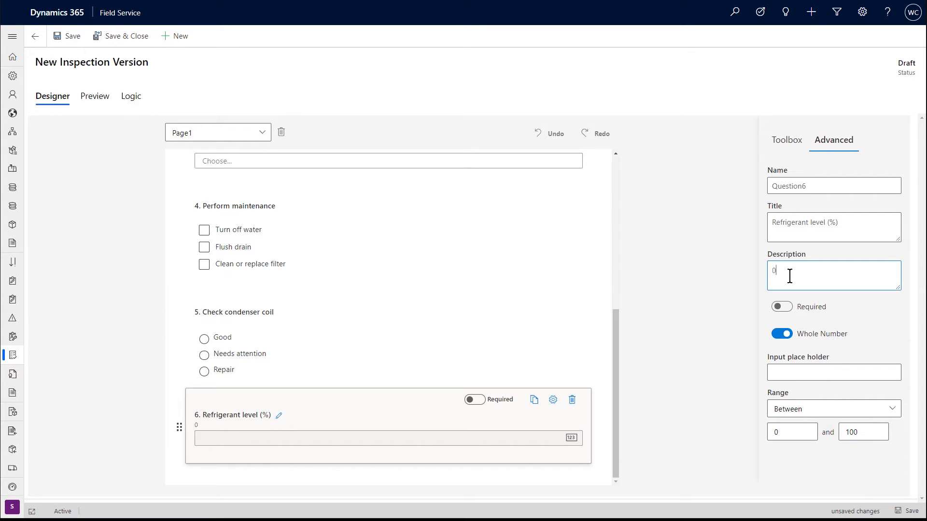
Step: Add a File question after the refrigerant level and title it "Attach file or take picture"
left_click(772, 144)
left_click_drag(811, 302, 502, 463)
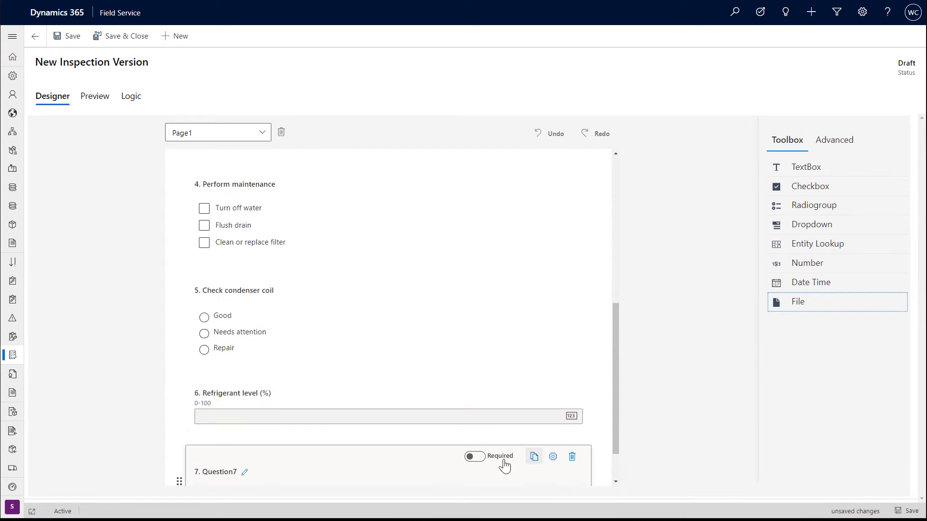
left_click(244, 424)
type("Attach file or take picture")
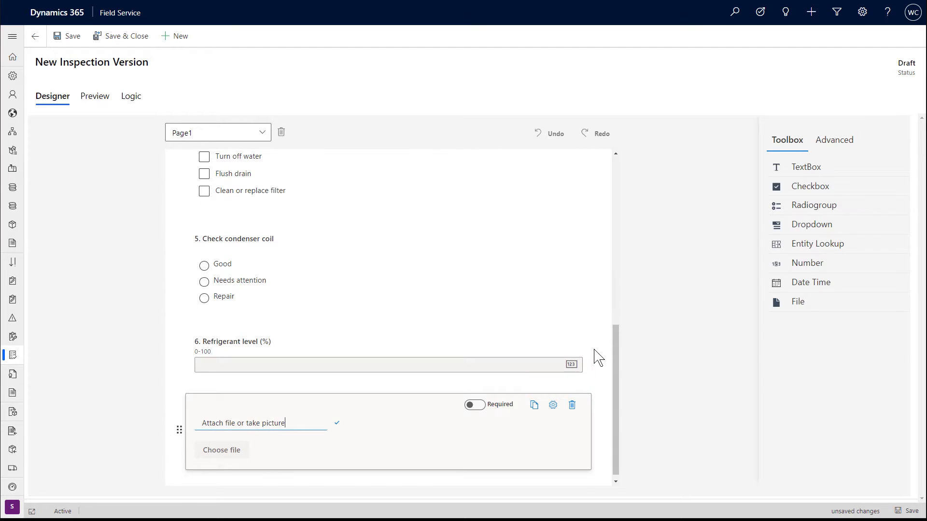
Step: Add a TextBox question at the end of the form and title it "Other notes"
left_click(806, 167)
left_click(245, 426)
type("Other notes")
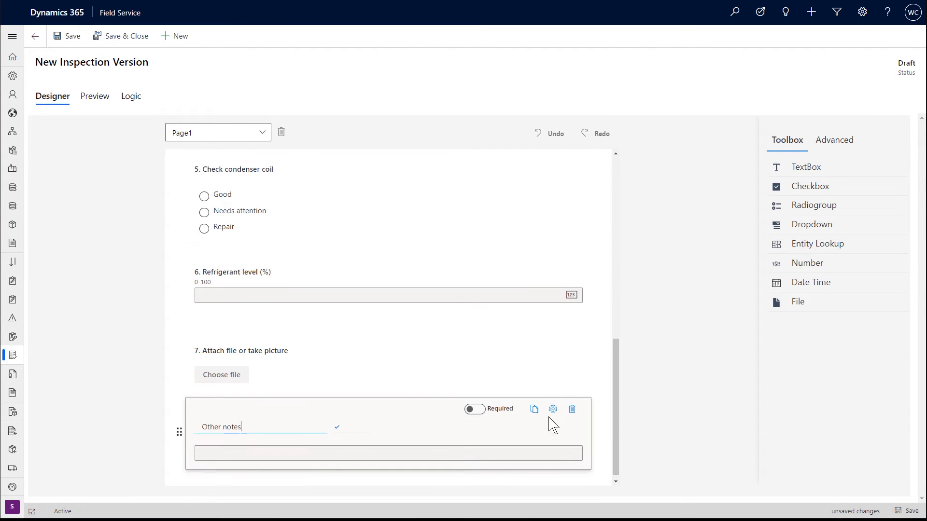
Step: Describe "Other notes" as "Enter other observations, risks, or concerns" and set its input type to MultiLine
left_click(552, 410)
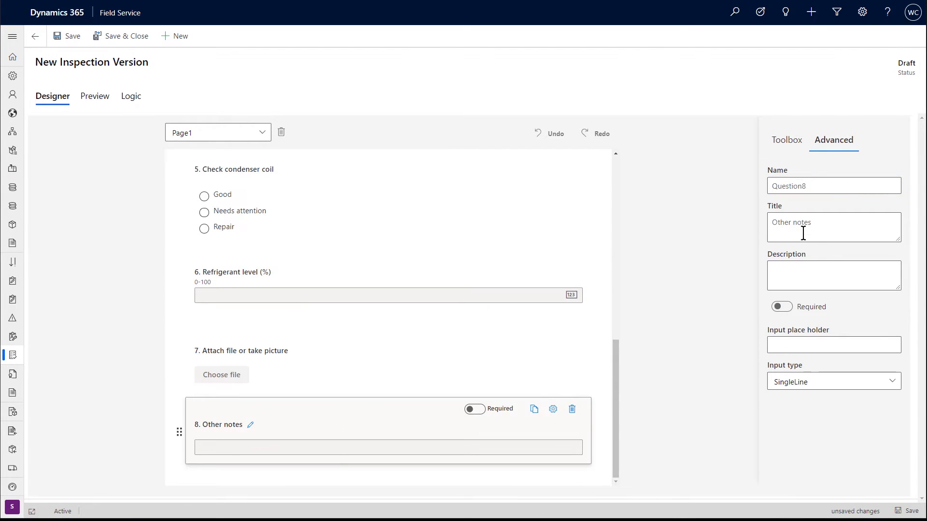
left_click(801, 270)
type("Enter other observations, risks, or concerns")
left_click(821, 382)
left_click(811, 416)
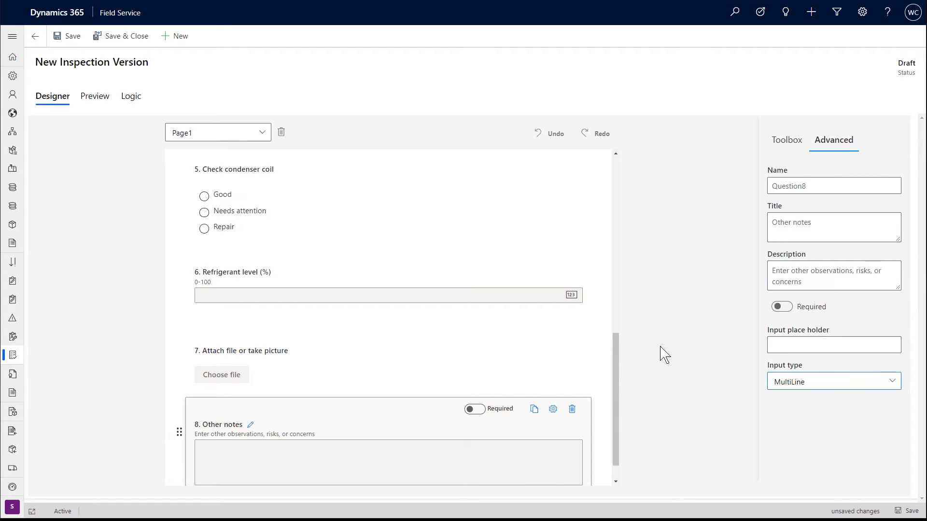
Step: Save the completed HVAC inspection form as a draft
left_click_drag(616, 401, 594, 234)
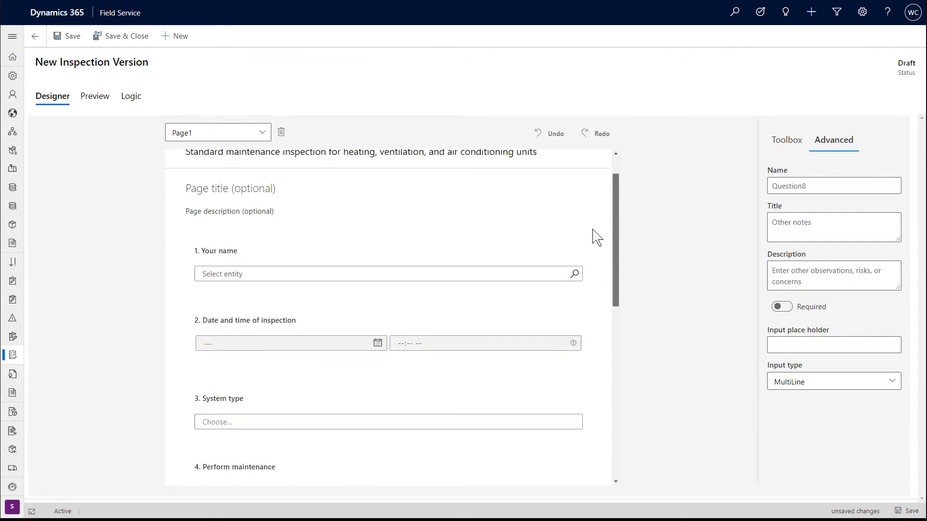
left_click(59, 40)
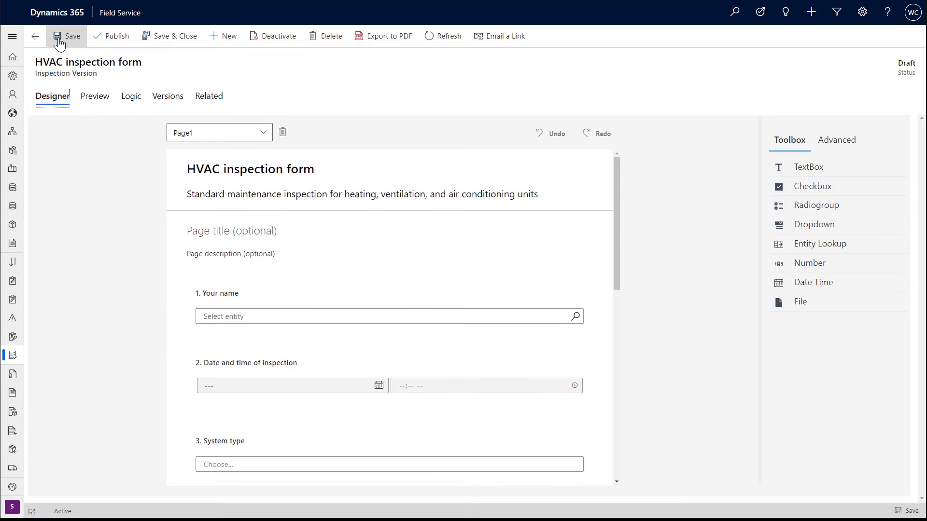
Step: Preview the form and try out the name, date, system type, and maintenance checkbox questions
left_click(91, 99)
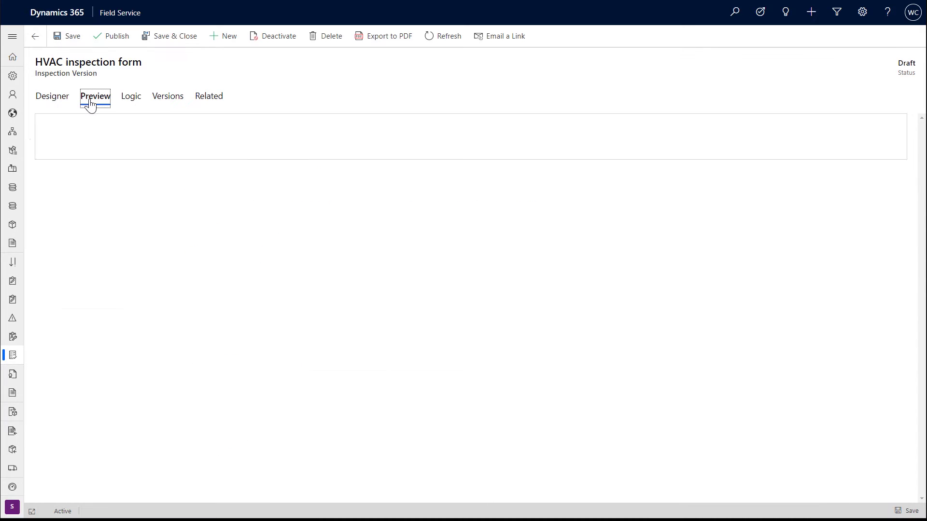
left_click(129, 225)
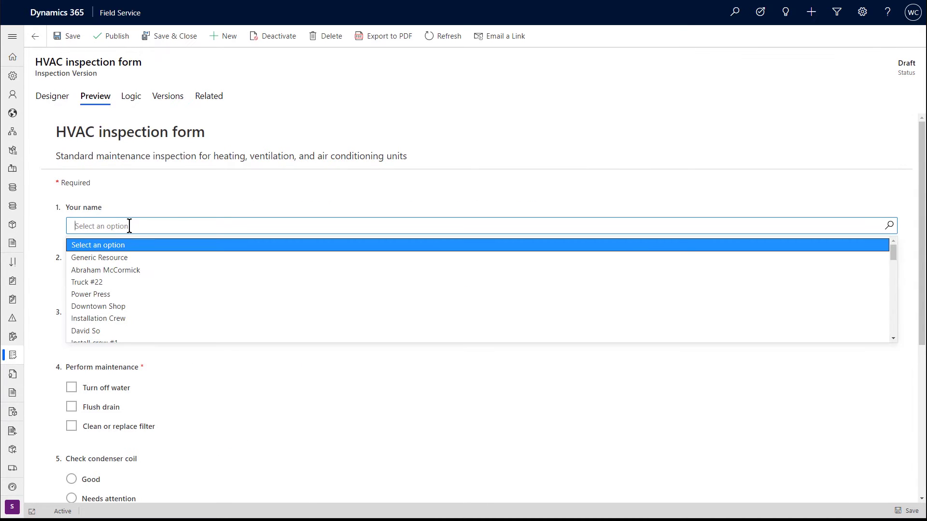
left_click(41, 290)
left_click(104, 277)
left_click(42, 311)
left_click(100, 332)
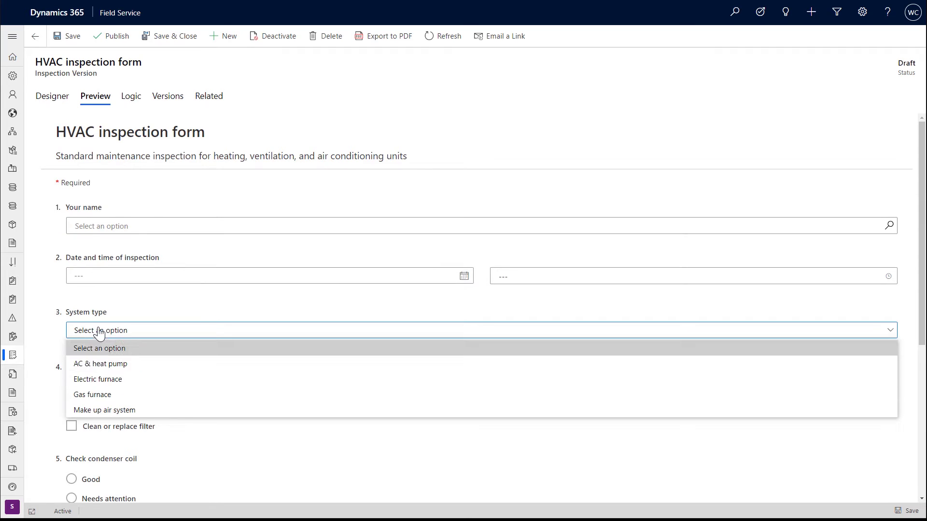
left_click(32, 336)
left_click(72, 387)
left_click(72, 407)
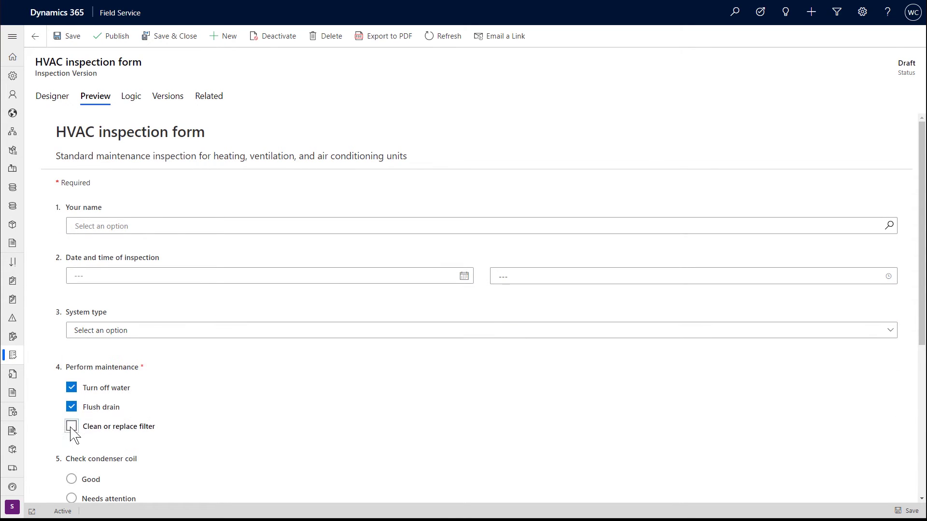
Step: Return to designing the form and publish the HVAC inspection
left_click(46, 99)
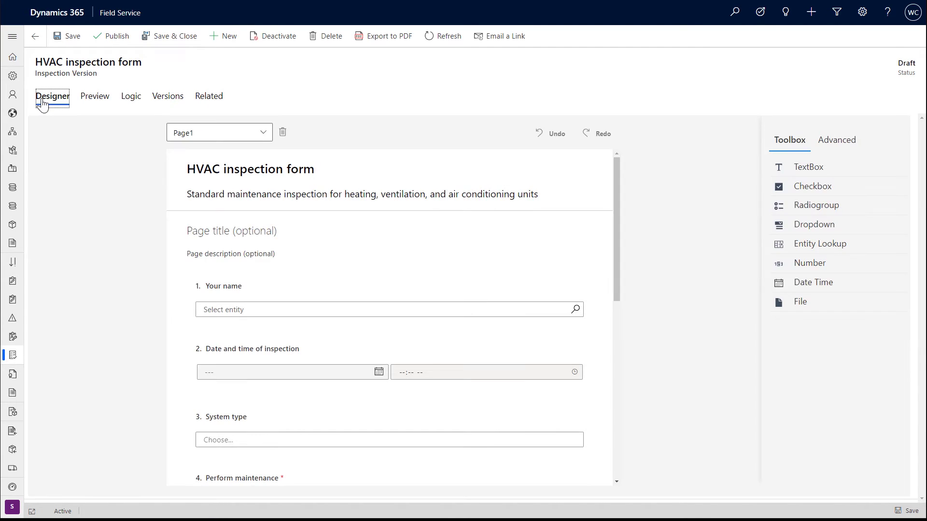
left_click(113, 39)
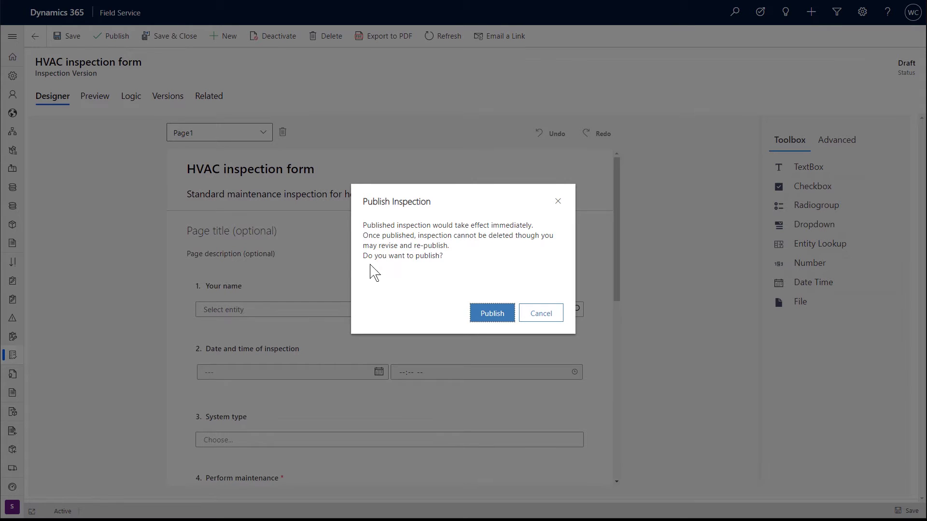
left_click(499, 317)
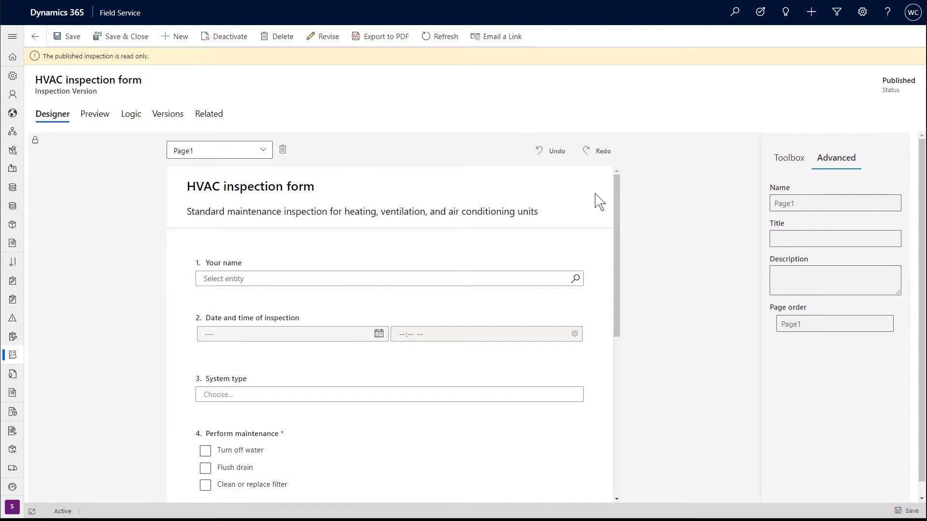
Step: Create a new service task type named "HVAC unit inspection"
left_click(12, 43)
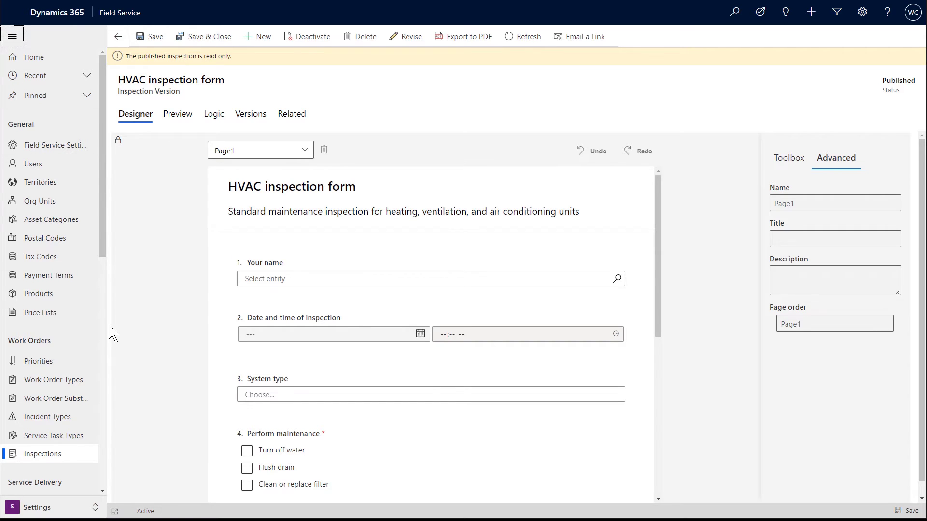
left_click(89, 441)
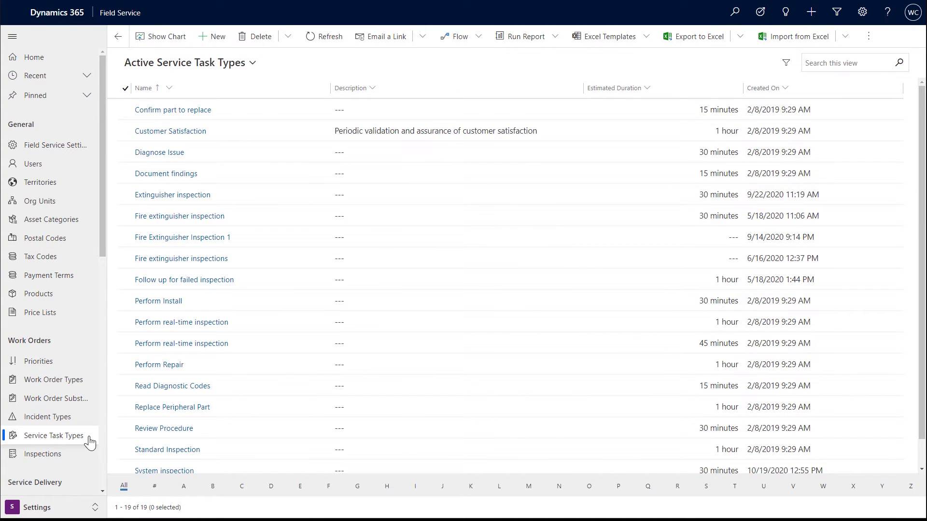
left_click(222, 44)
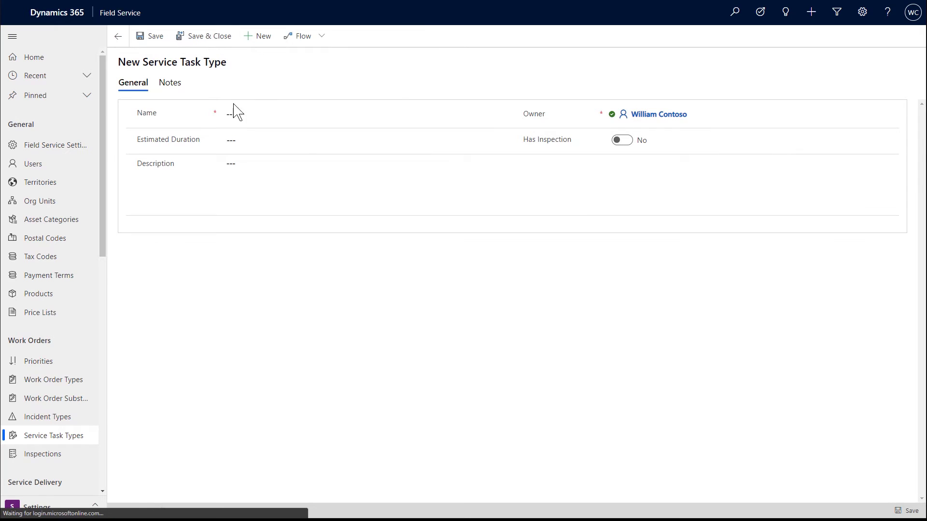
left_click(236, 112)
type("HVAC")
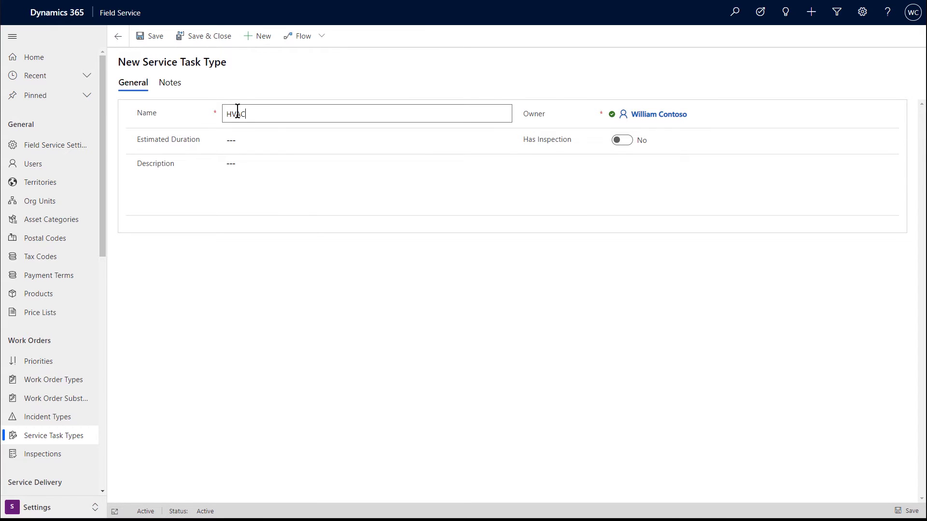
type(" unit inspection")
Step: Set the estimated duration of the HVAC unit inspection task to 30 minutes
left_click(245, 140)
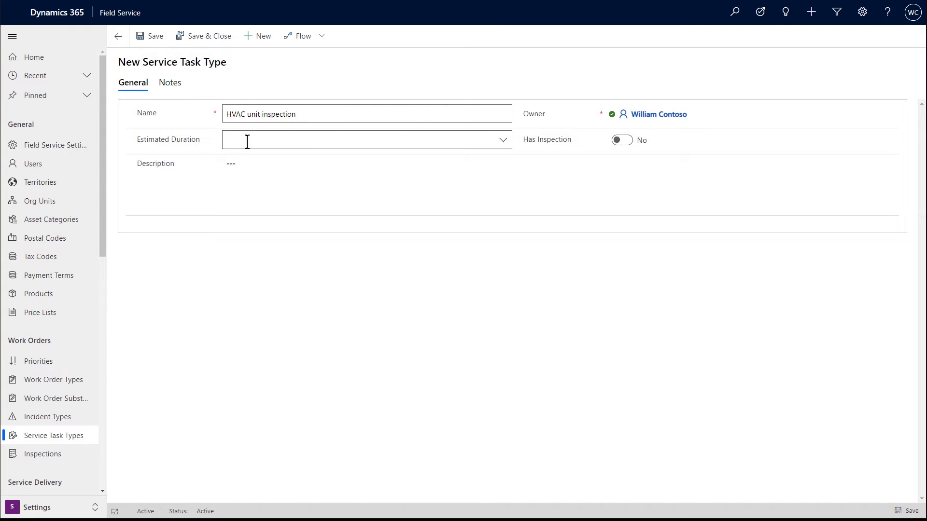
left_click(503, 143)
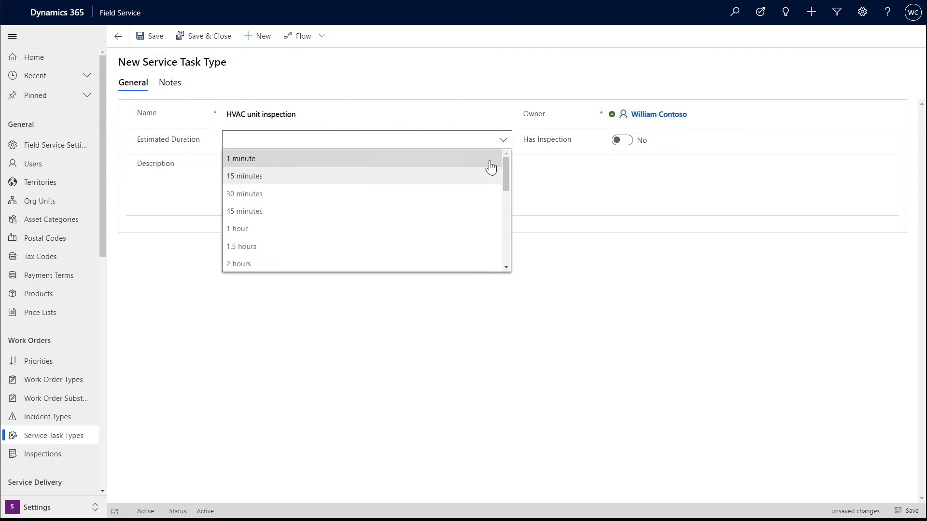
left_click(463, 192)
Step: Enable the inspection on the service task type, attach the HVAC inspection form, and review its preview
left_click(628, 143)
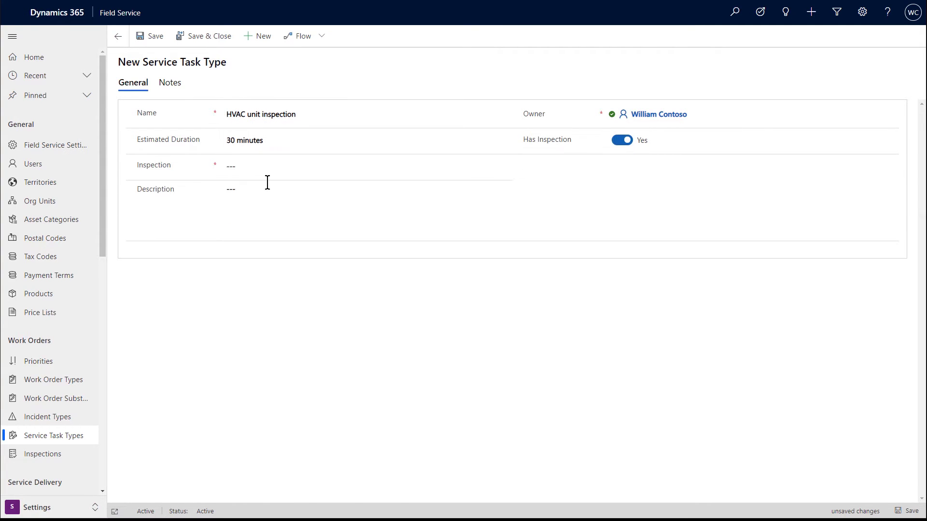
left_click(263, 166)
key("Return")
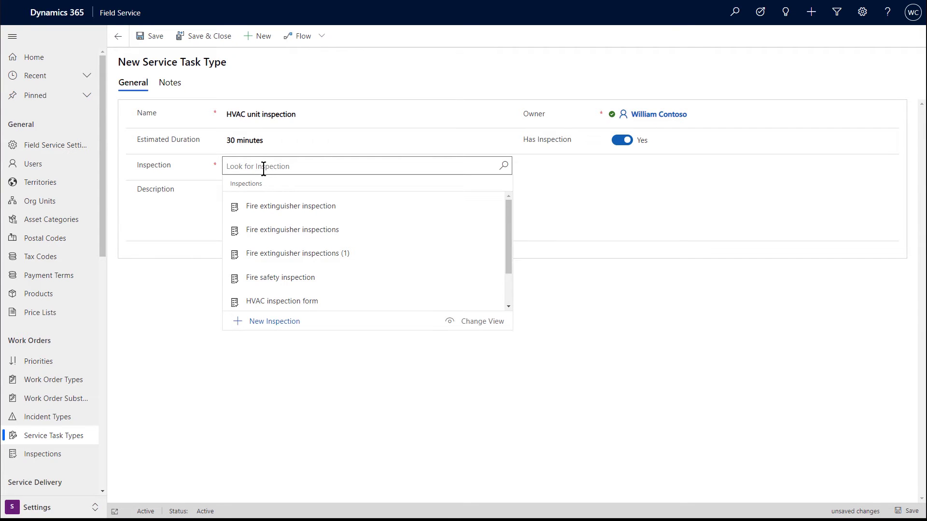
left_click(324, 302)
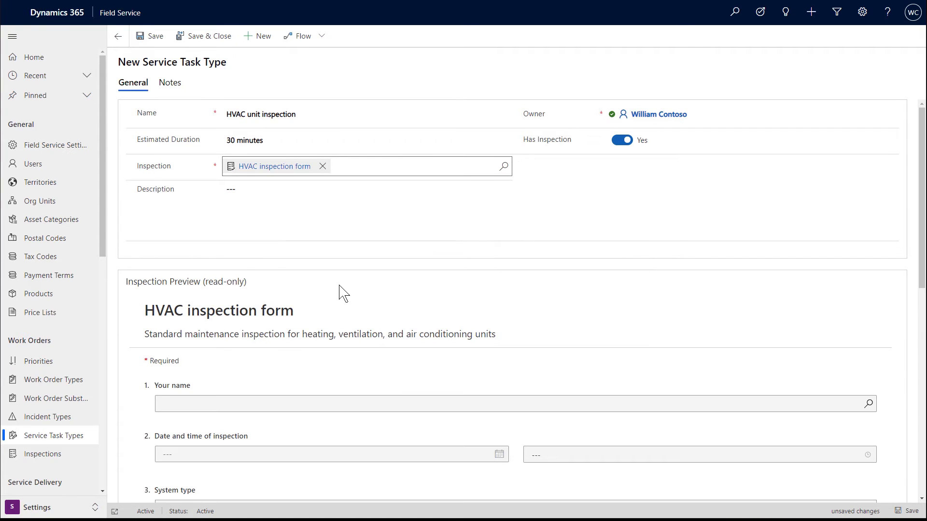
scroll(447, 322, "down", 3)
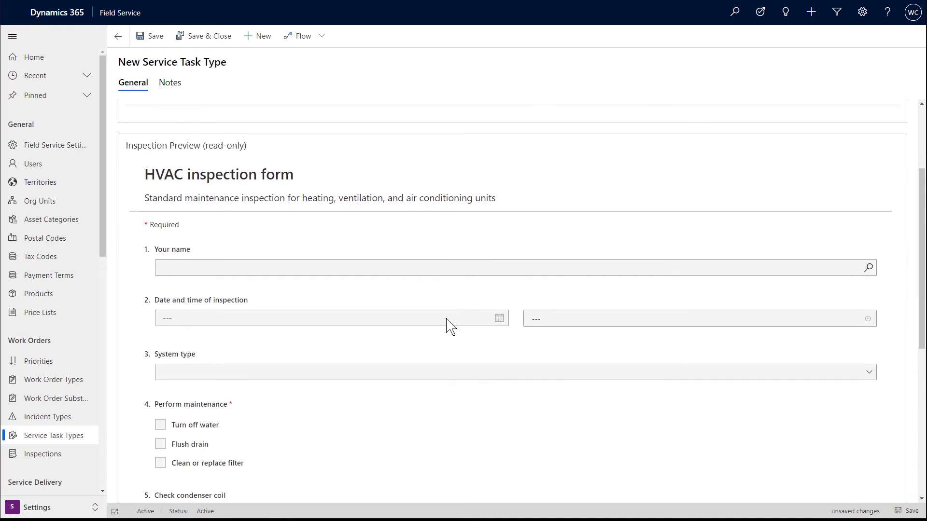
scroll(447, 322, "down", 2)
scroll(445, 324, "up", 5)
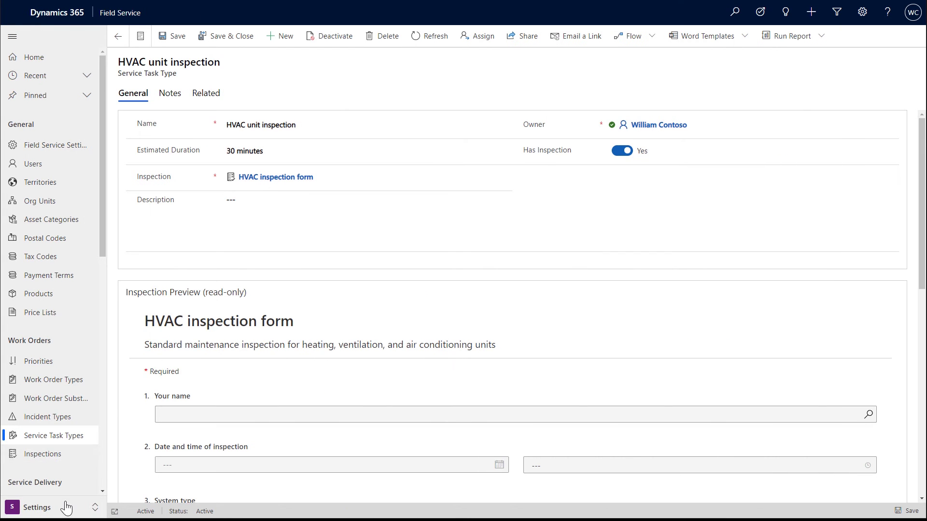
Step: Switch to the Service area and open the newest City Power & Light Electronics work order for Building 22
left_click(66, 508)
left_click(73, 395)
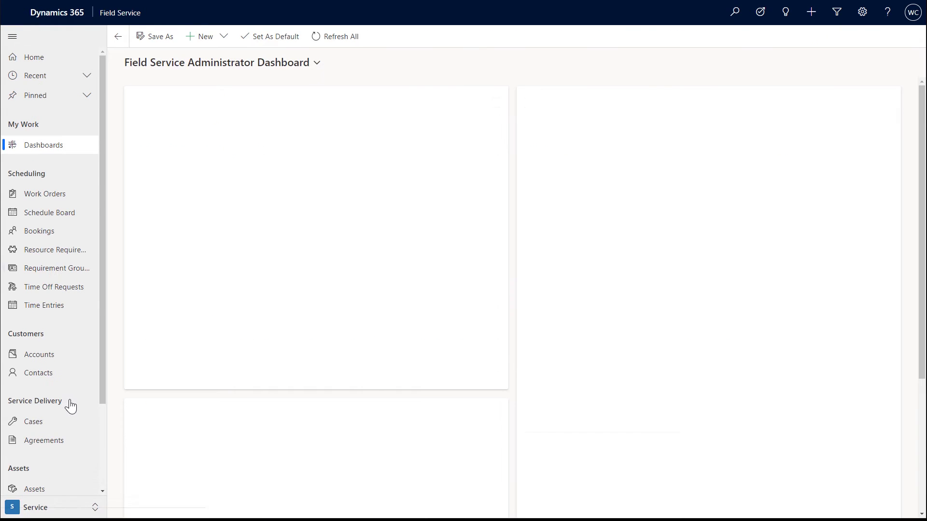
left_click(83, 193)
left_click(163, 109)
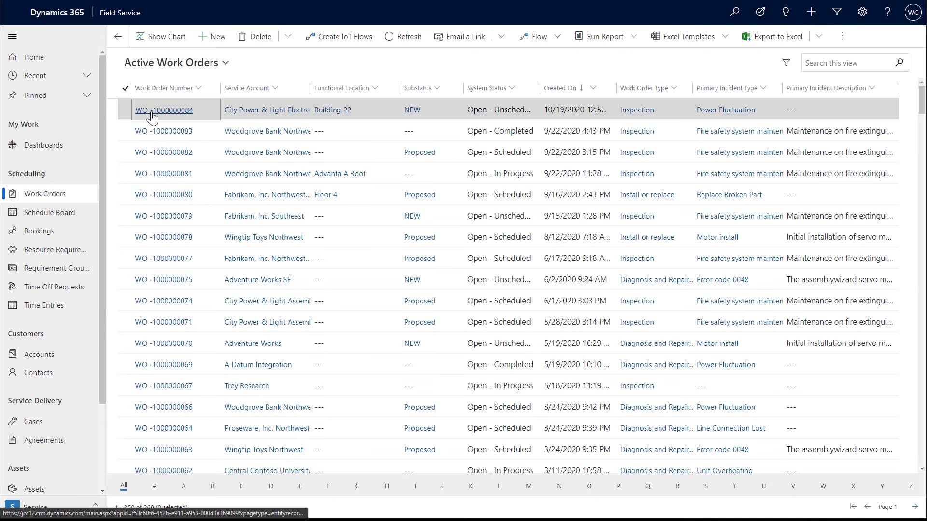
left_click(13, 36)
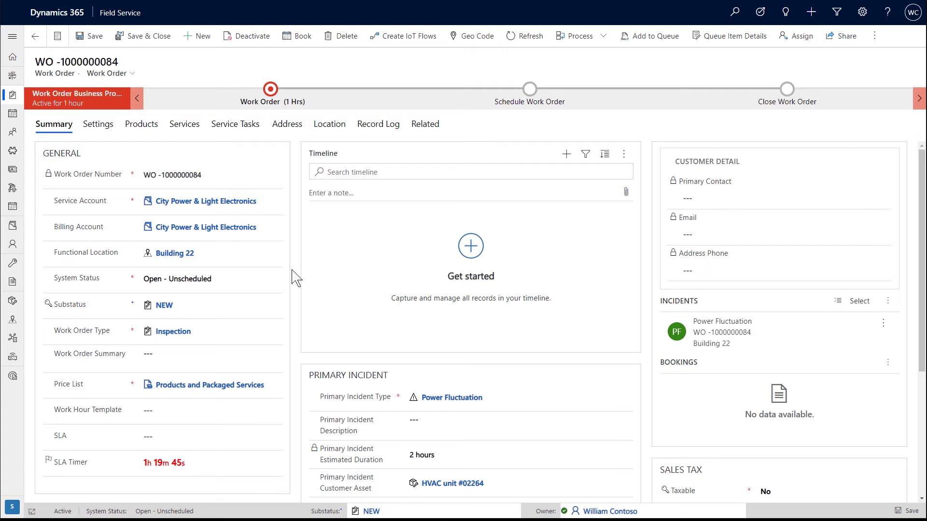
Step: Add a new service task to the work order with HVAC unit inspection as its task type
left_click(250, 128)
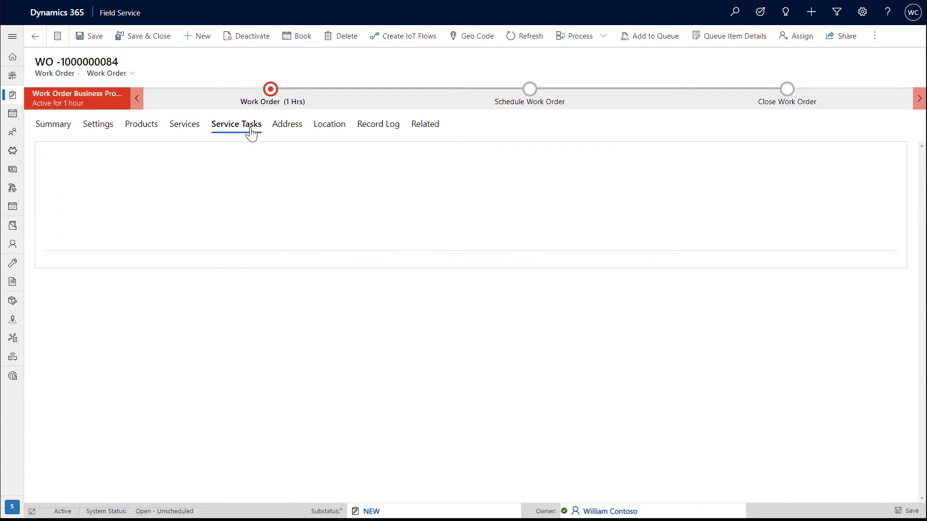
left_click(689, 157)
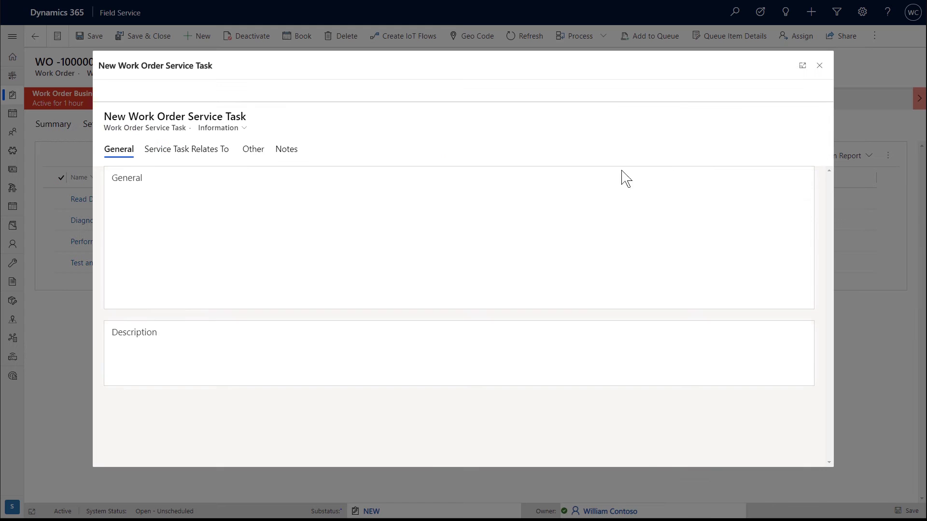
left_click(233, 200)
left_click(259, 235)
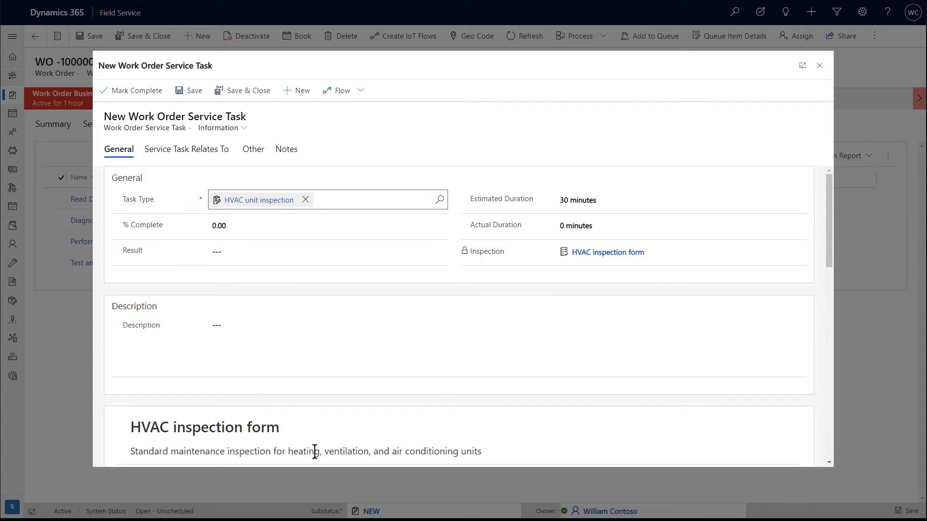
scroll(316, 452, "down", 2)
scroll(317, 452, "up", 2)
Step: Relate the service task to the customer asset HVAC unit #02264, then save and close it
left_click(195, 156)
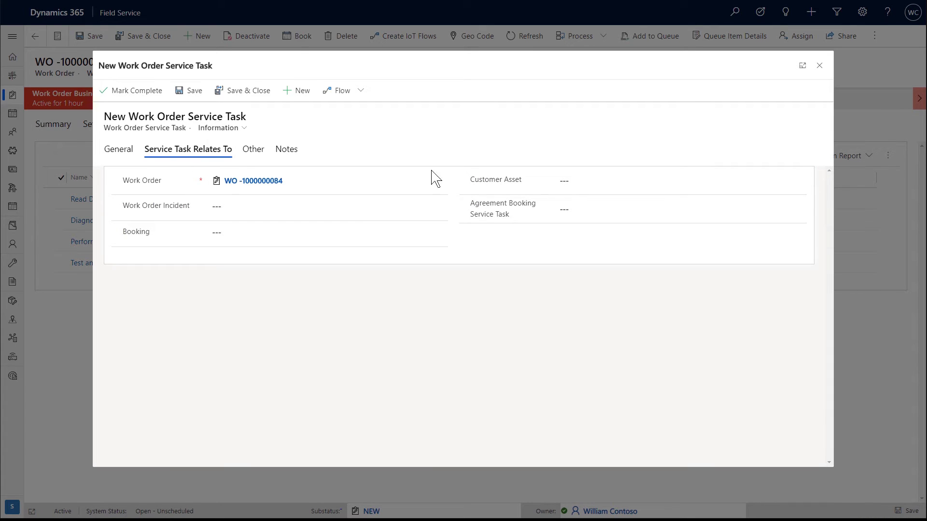
left_click(643, 180)
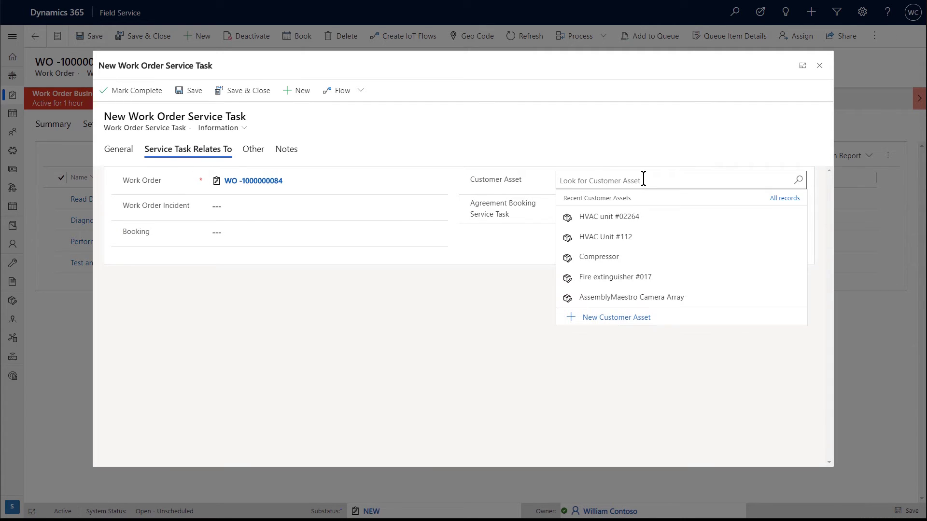
left_click(671, 223)
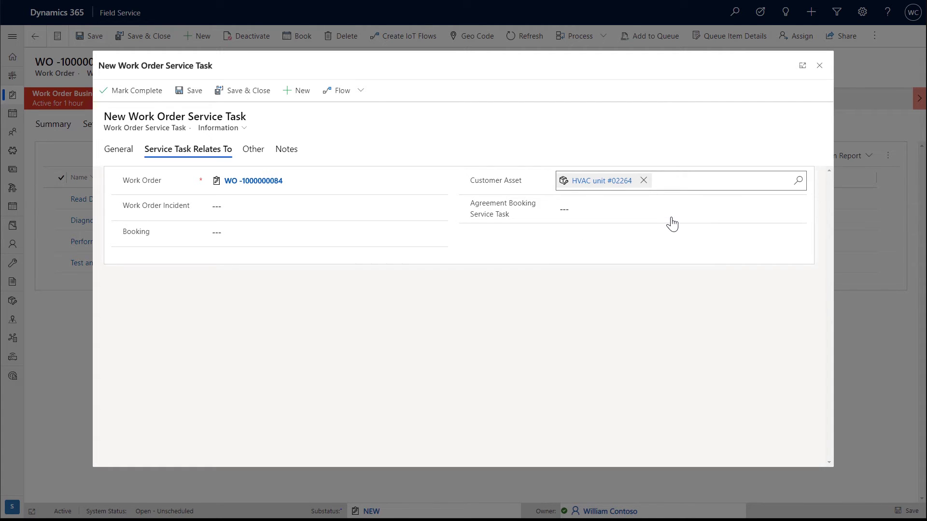
left_click(253, 104)
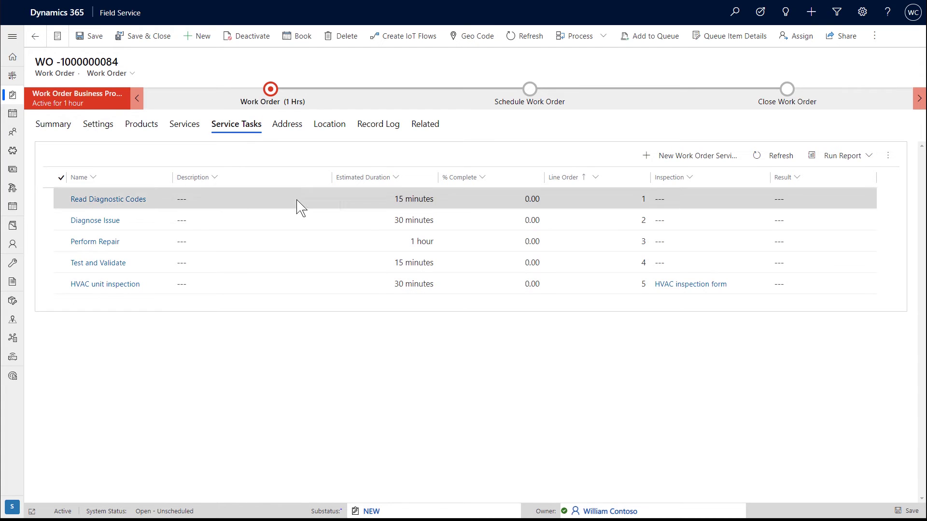
Step: On the schedule board, book the newest work order requirement to the first listed technician at 3:00 PM on 10/19/2020
left_click(340, 288)
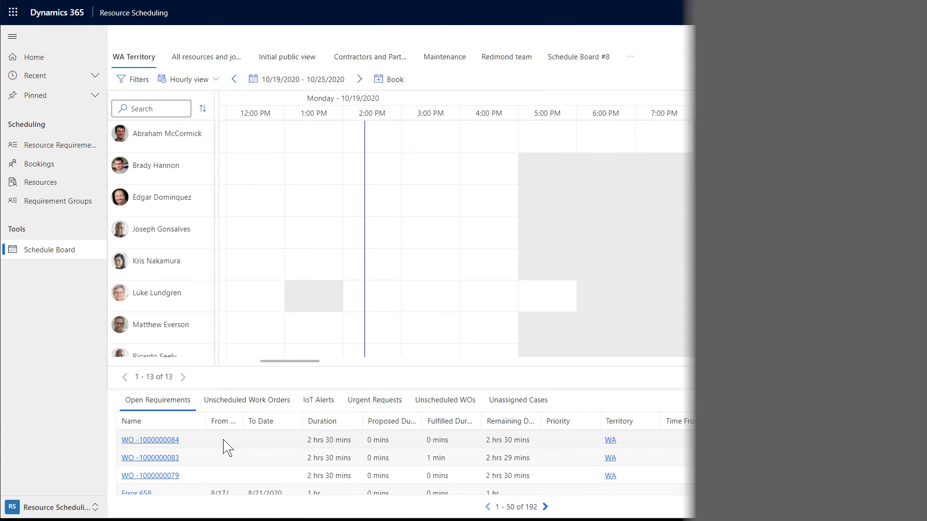
left_click_drag(223, 446, 404, 149)
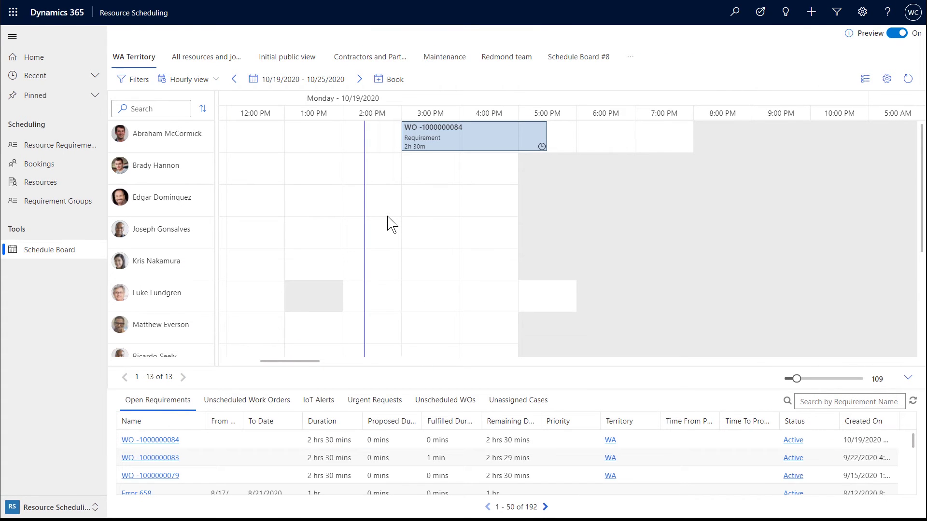
left_click(907, 79)
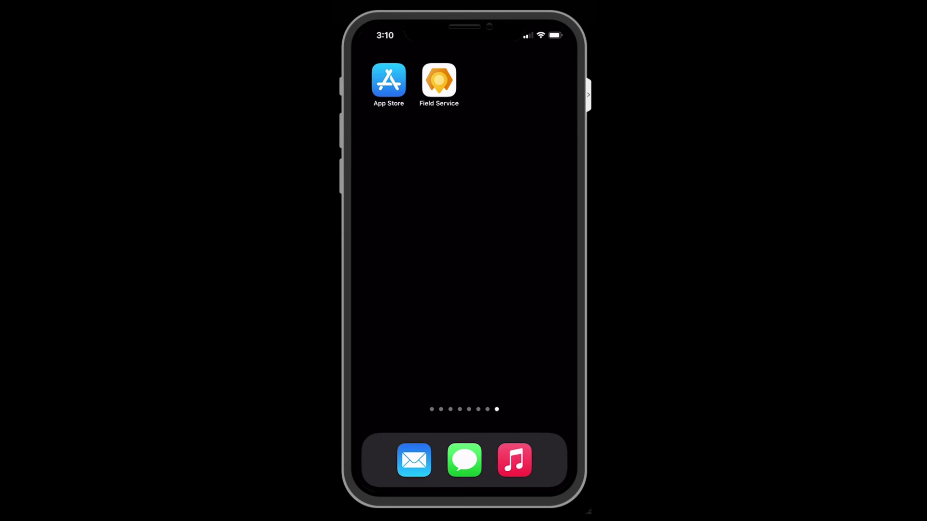
Step: In the Field Service mobile app, open the City Power & Light Electronics booking and set its status to In Progress
left_click(439, 80)
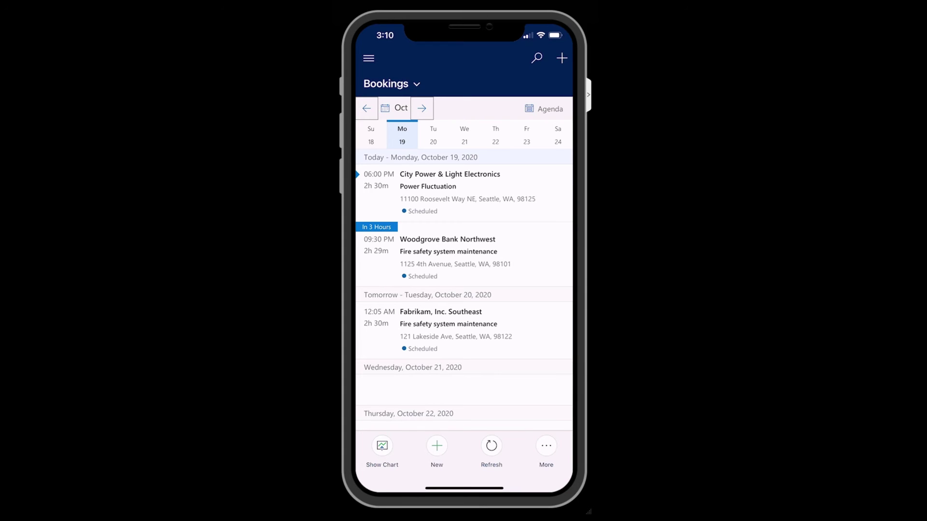
left_click(464, 193)
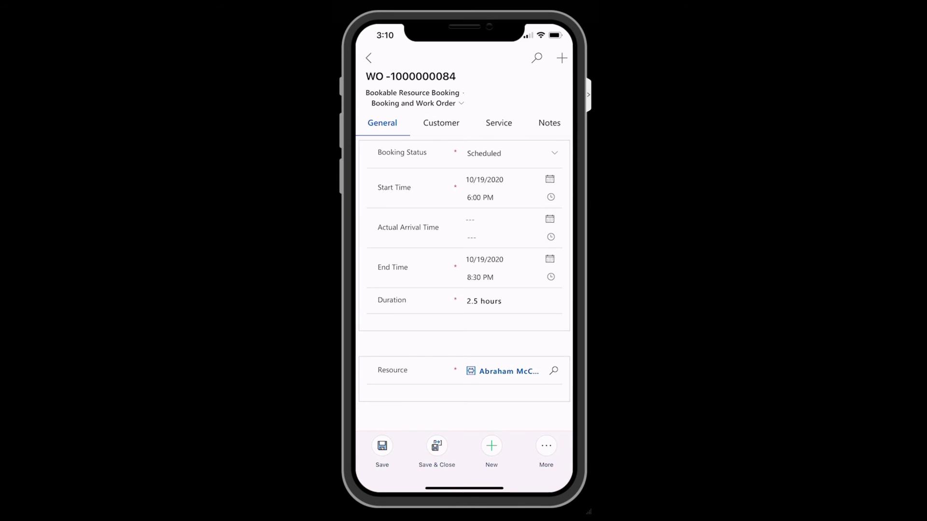
left_click(512, 153)
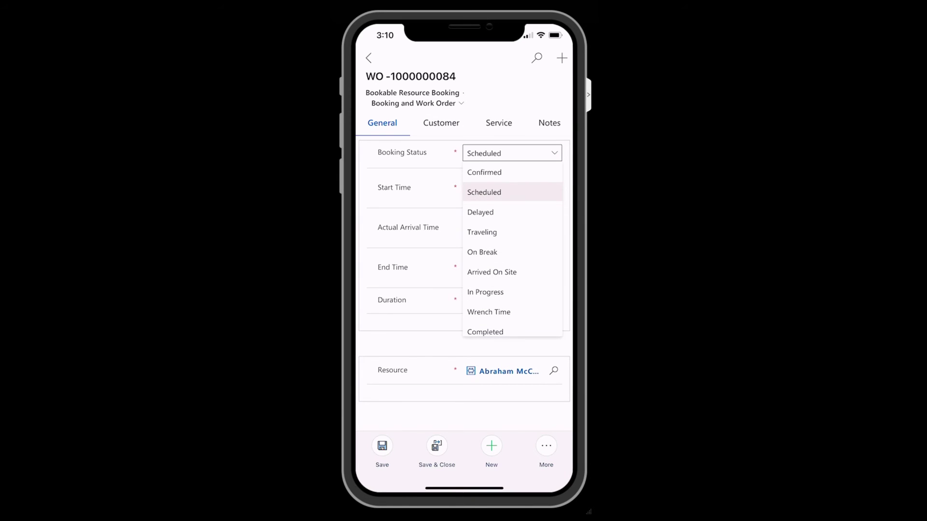
left_click(486, 292)
Step: Open the booking's HVAC unit inspection task and select the technician's name in the inspection form
left_click(499, 123)
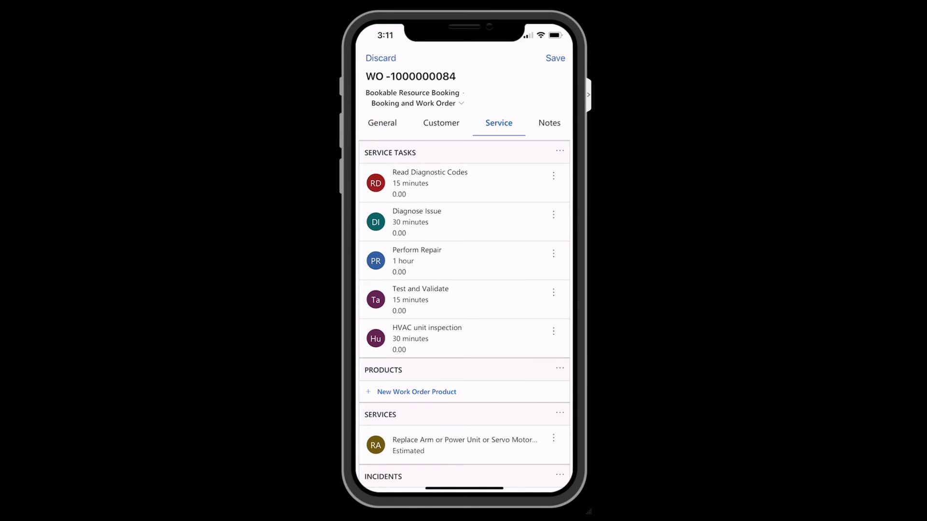
left_click(426, 338)
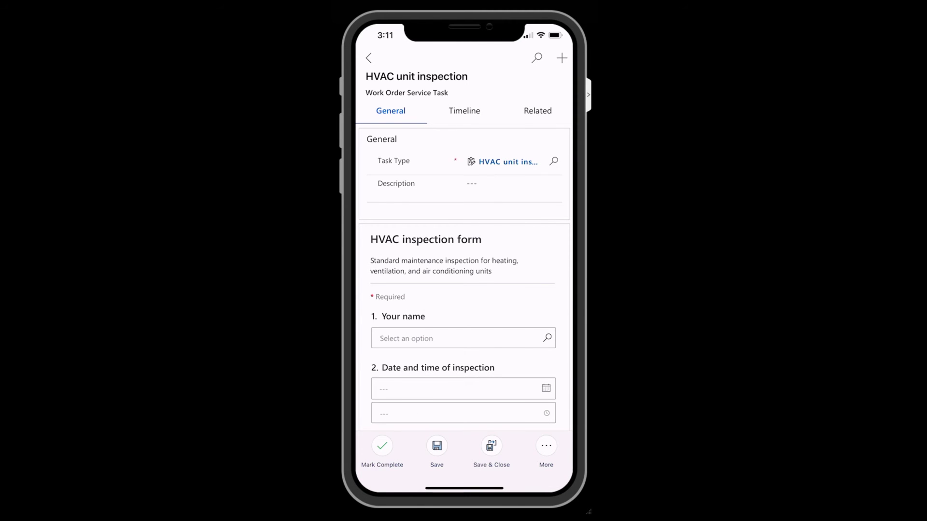
scroll(464, 289, "down", 4)
left_click(455, 233)
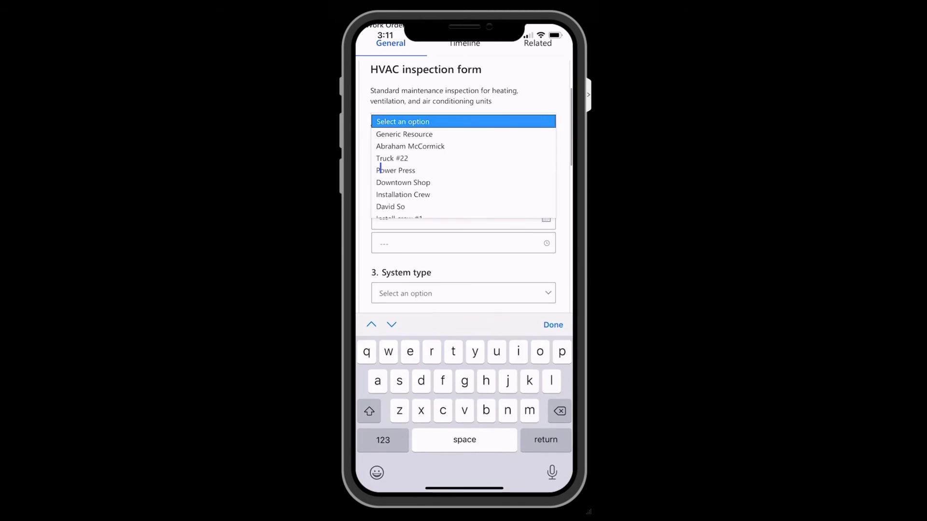
left_click(410, 146)
Step: Set the date and time of inspection to 10/19/2020 at 3:00 PM
left_click(546, 286)
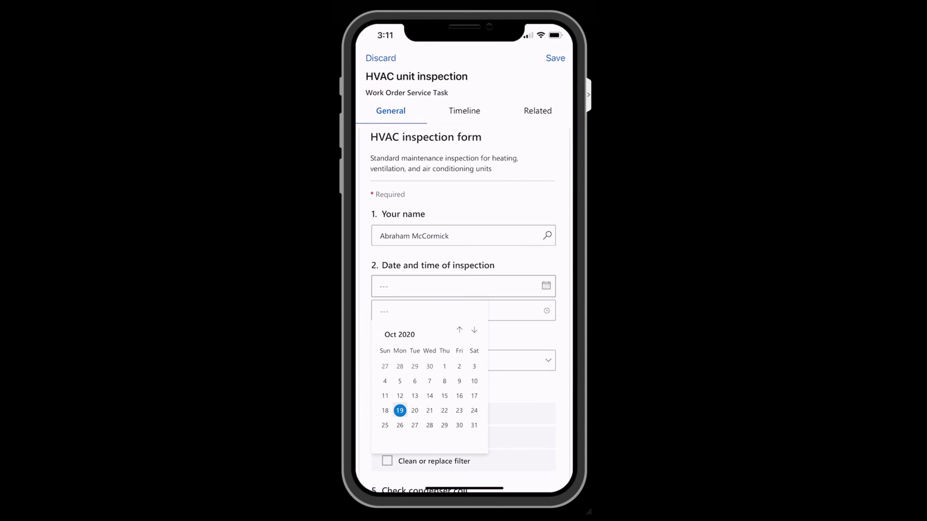
left_click(400, 410)
left_click(546, 311)
scroll(464, 232, "down", 8)
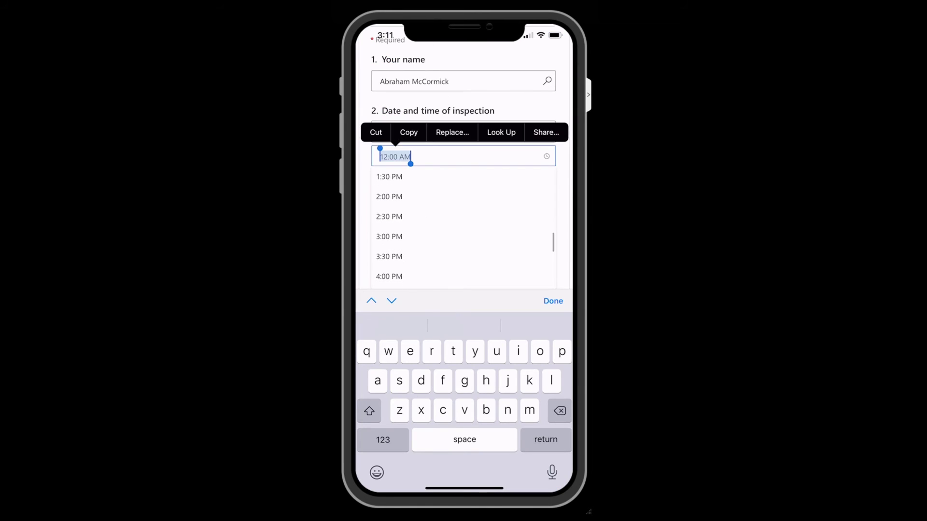
left_click(389, 237)
Step: Choose AC & heat pump as the system type
left_click(463, 206)
scroll(464, 437, "down", 3)
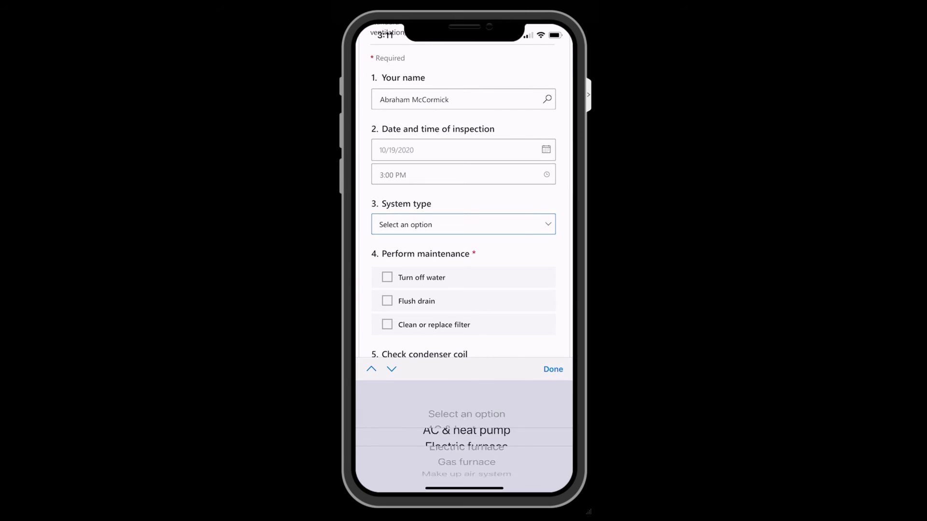
scroll(464, 437, "up", 2)
left_click(553, 370)
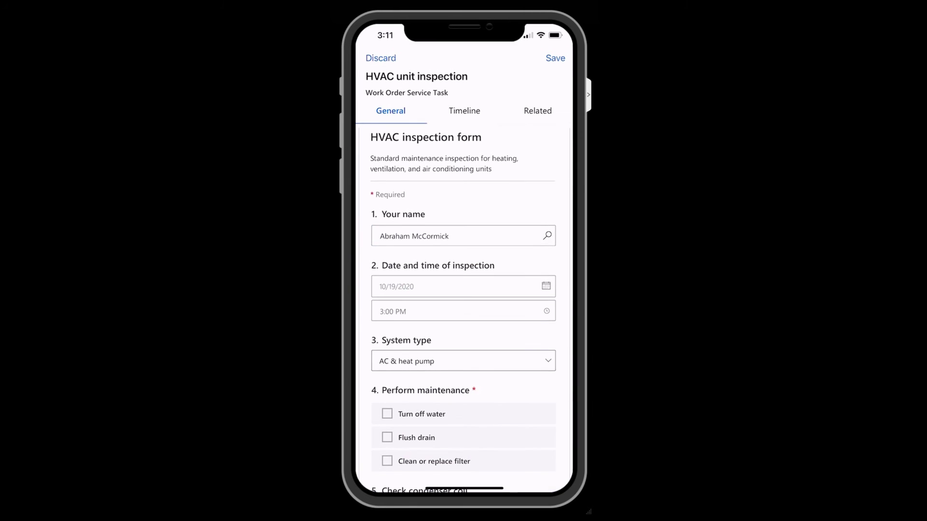
Step: Mark Turn off water, Flush drain, and Clean or replace filter as performed maintenance
scroll(464, 309, "down", 3)
left_click(387, 236)
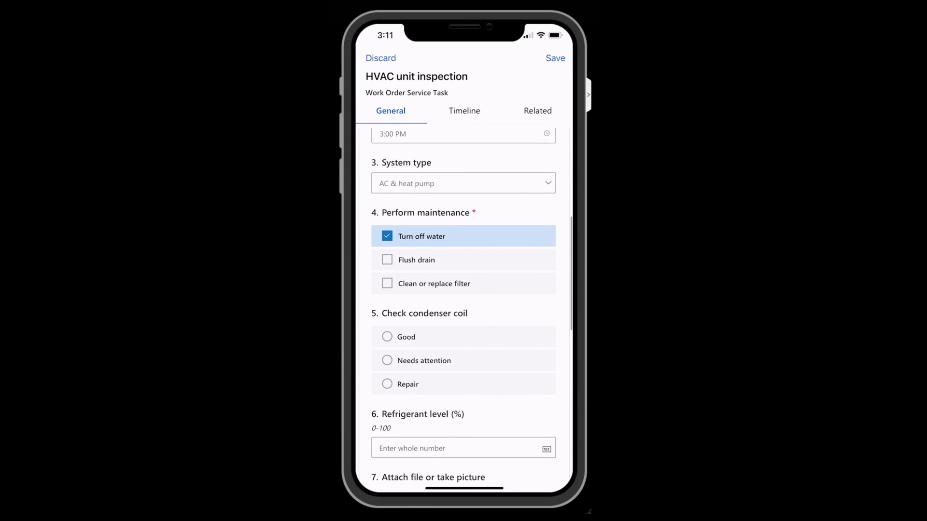
left_click(387, 260)
left_click(387, 283)
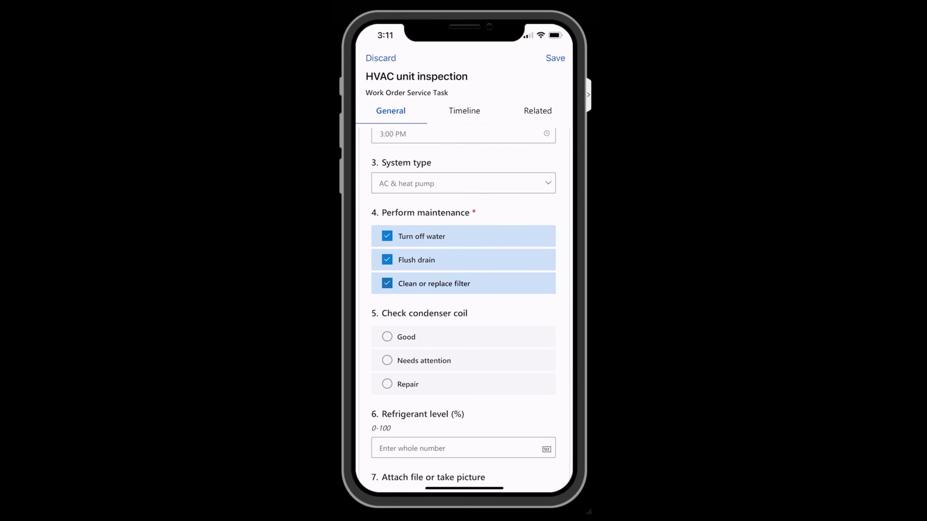
Step: Rate the condenser coil as Good and enter a refrigerant level of 80 percent
scroll(463, 308, "down", 3)
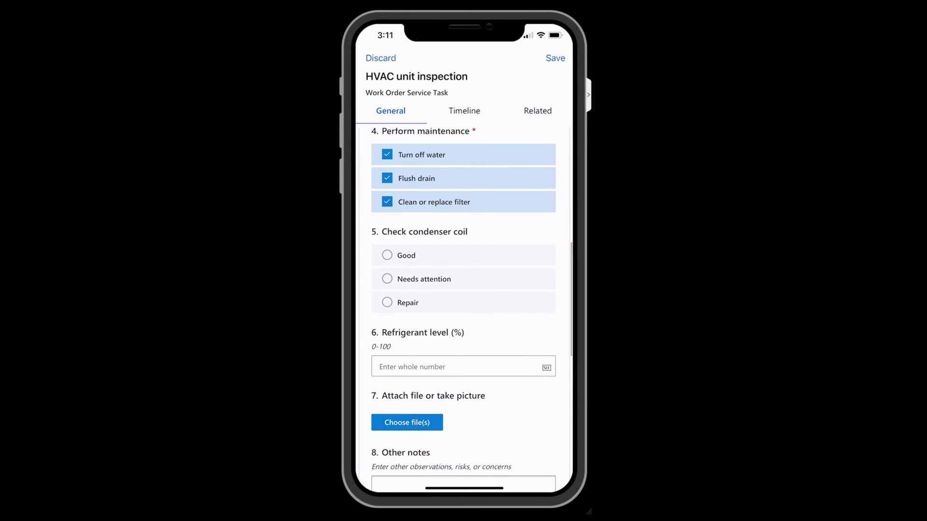
left_click(387, 255)
scroll(464, 309, "down", 2)
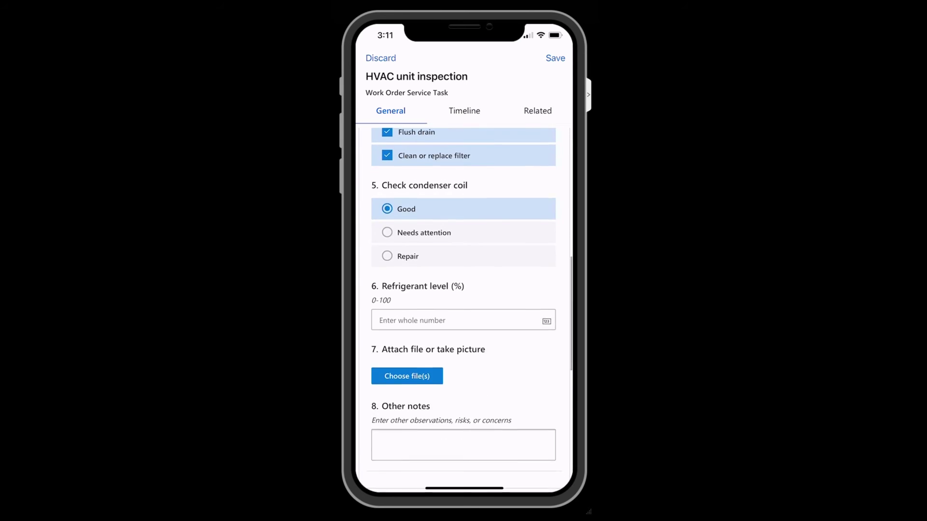
left_click(462, 319)
left_click(382, 440)
type("80")
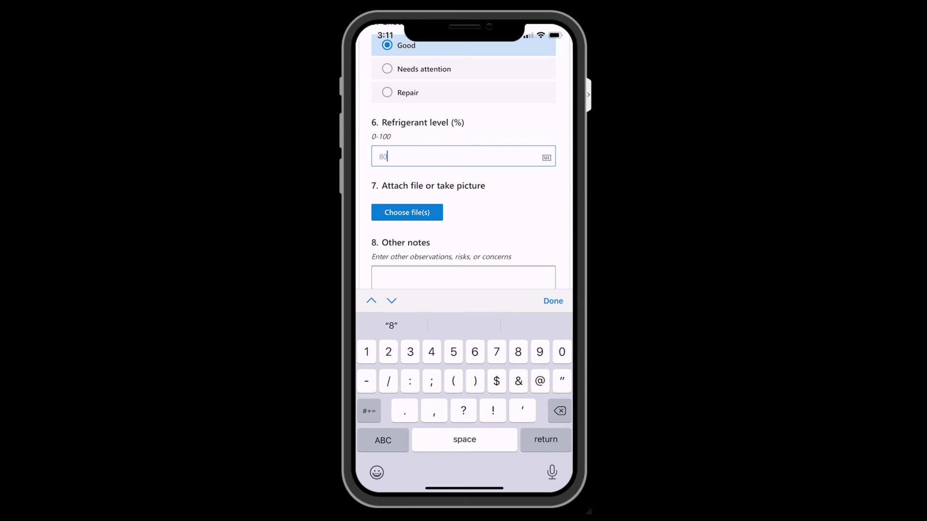
left_click(554, 301)
Step: Look at the source options for attaching a file or picture, then dismiss them
left_click(407, 376)
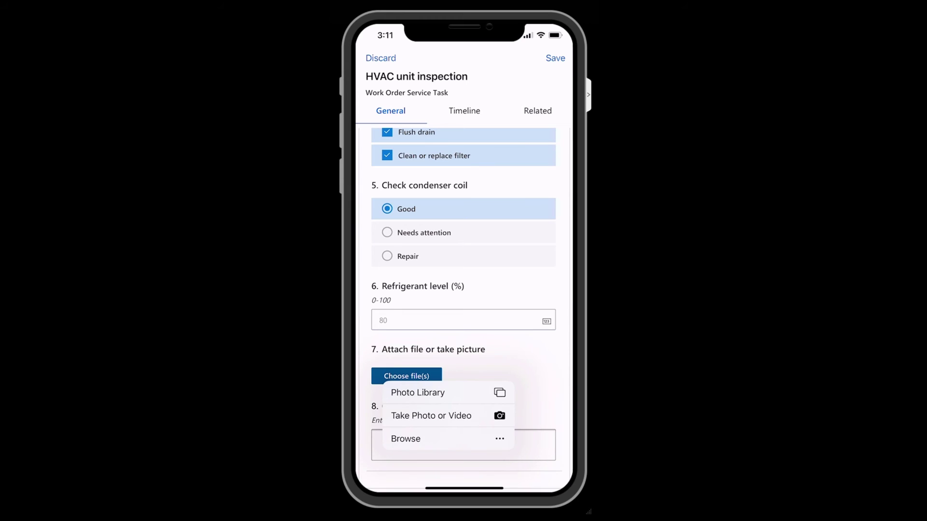
left_click(526, 360)
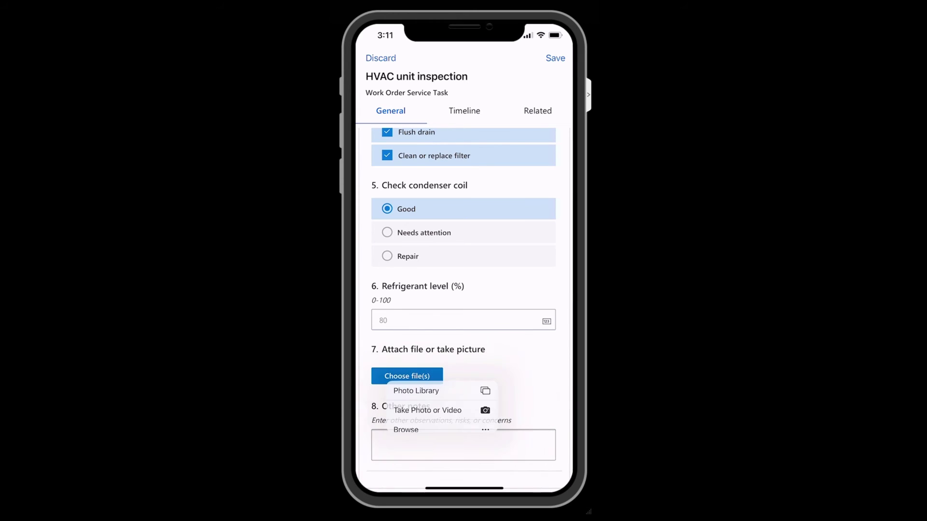
Step: Enter "Everything looks good" as the other notes of the HVAC unit inspection
scroll(463, 309, "down", 3)
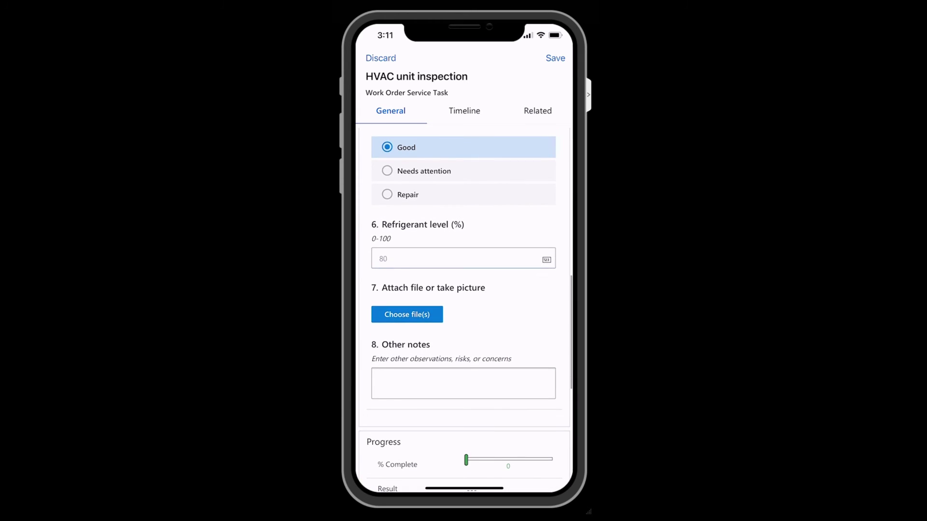
left_click(463, 383)
type("Everything")
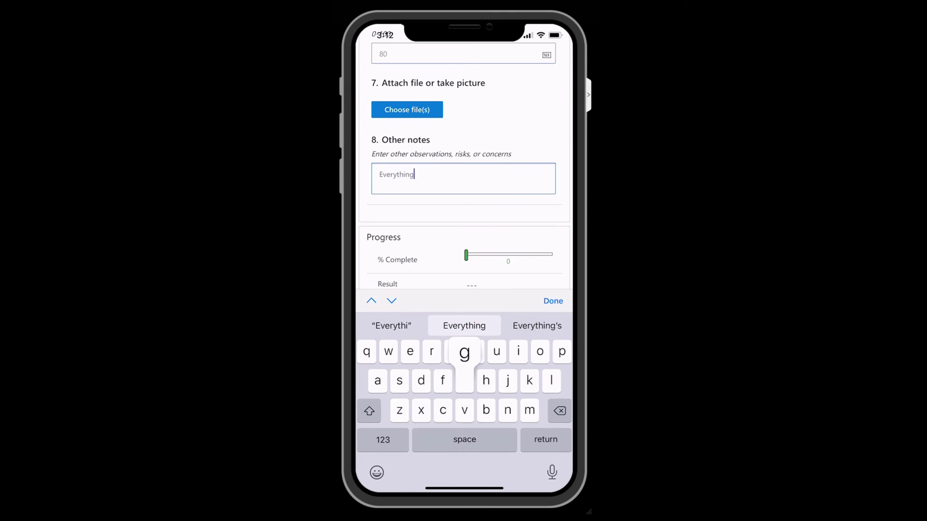
type(" looks good")
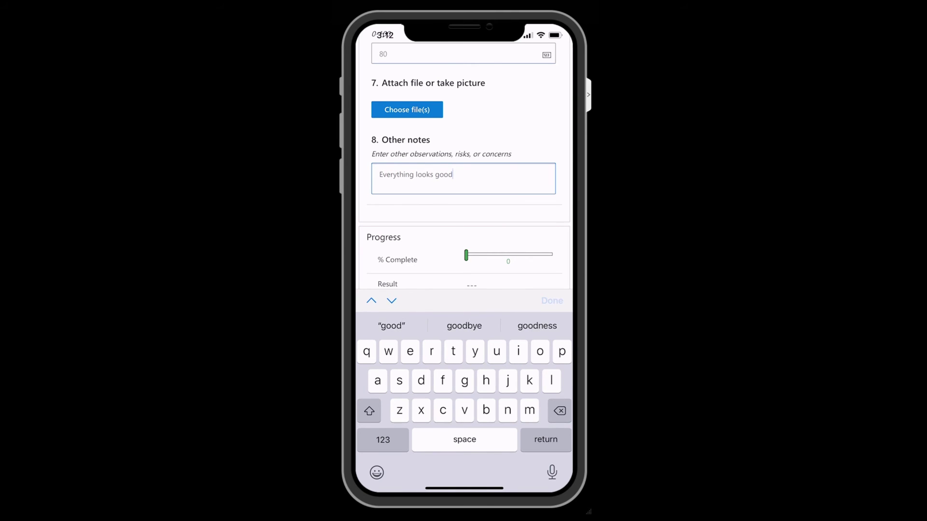
left_click(552, 301)
Step: Set the inspection task's completion to 100 percent and its result to Pass, then save the task
scroll(464, 310, "down", 2)
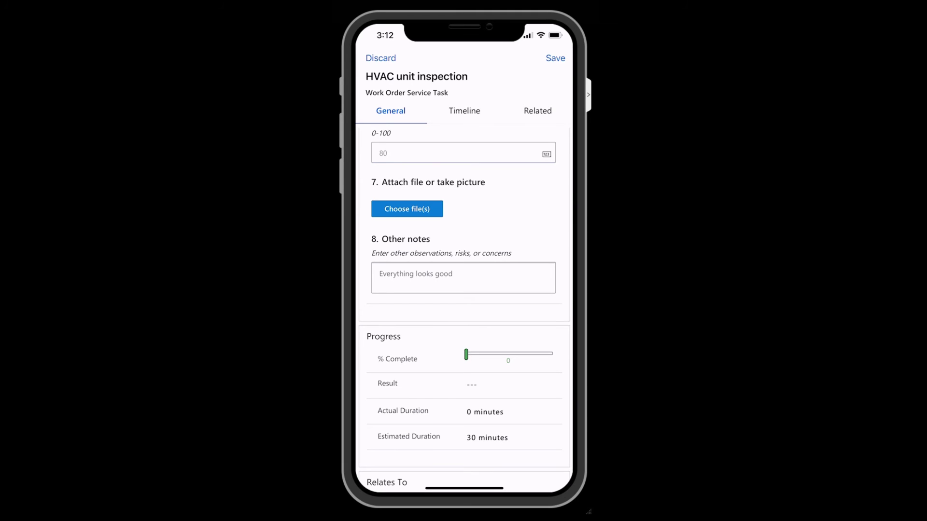
left_click_drag(466, 354, 552, 353)
left_click(507, 385)
left_click_drag(467, 450, 466, 437)
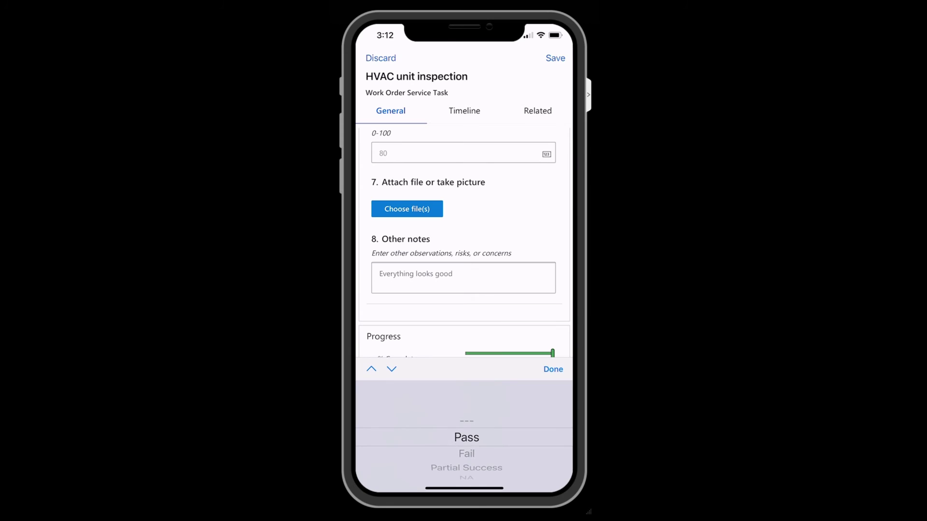
left_click(555, 58)
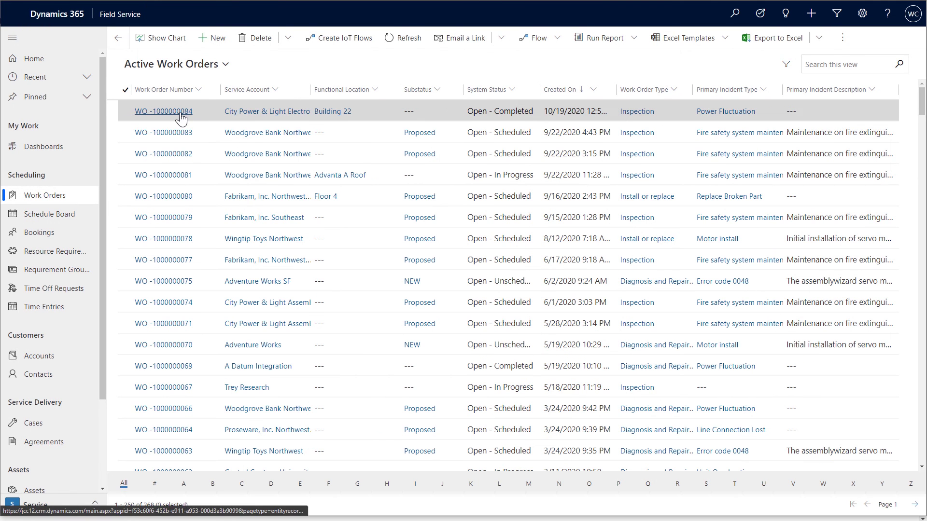
Step: In Dynamics 365 Field Service on the desktop, open the completed Building 22 work order's HVAC unit inspection task and review the submitted responses
left_click(164, 112)
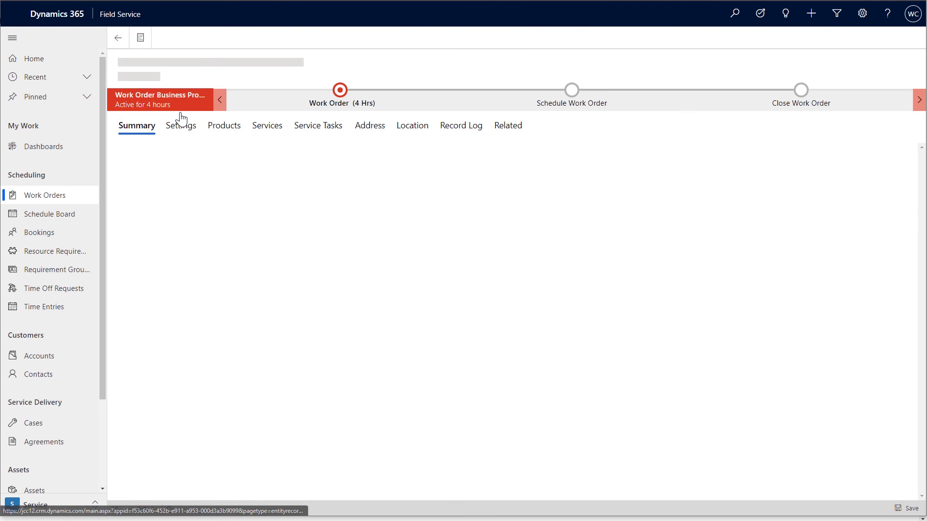
left_click(316, 132)
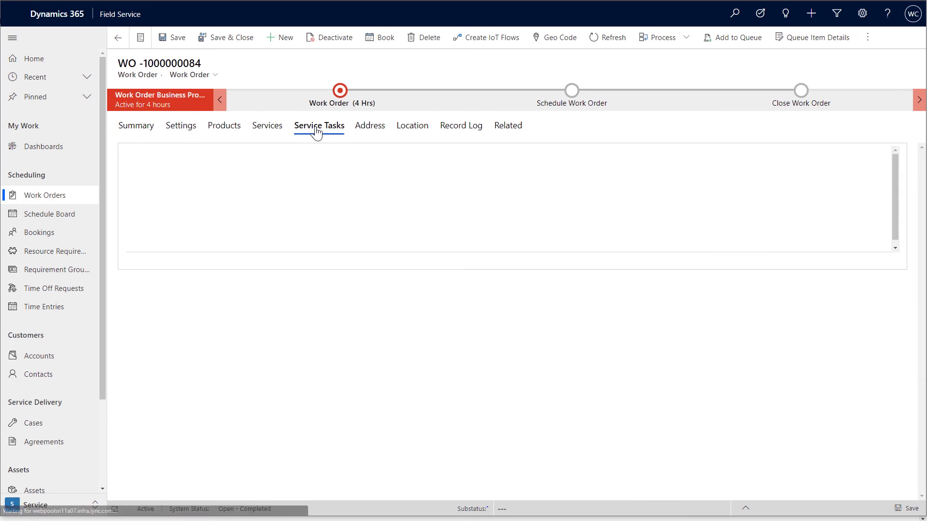
double_click(307, 286)
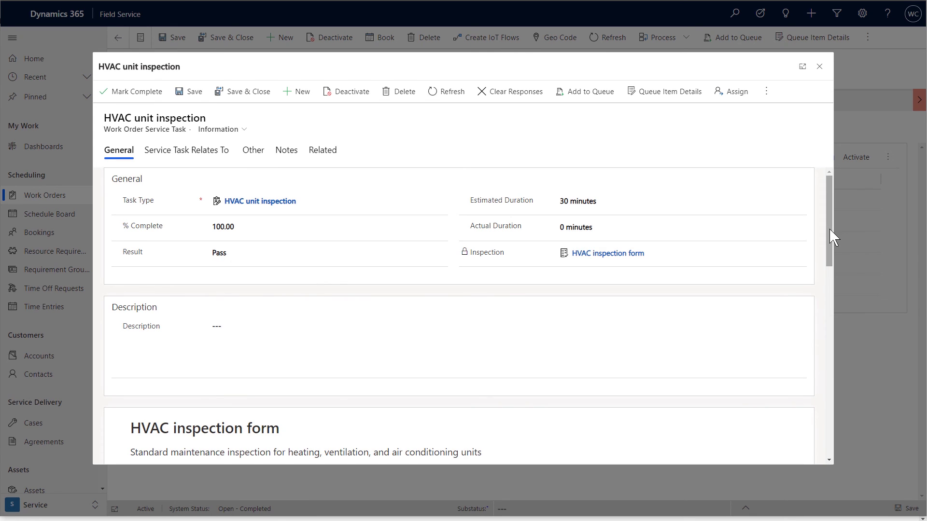
left_click_drag(830, 231, 839, 308)
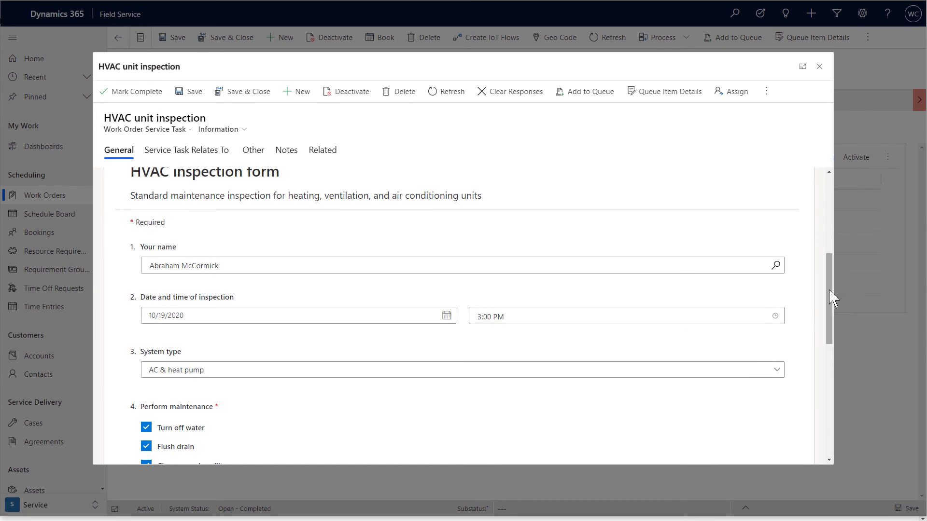
left_click_drag(830, 290, 837, 382)
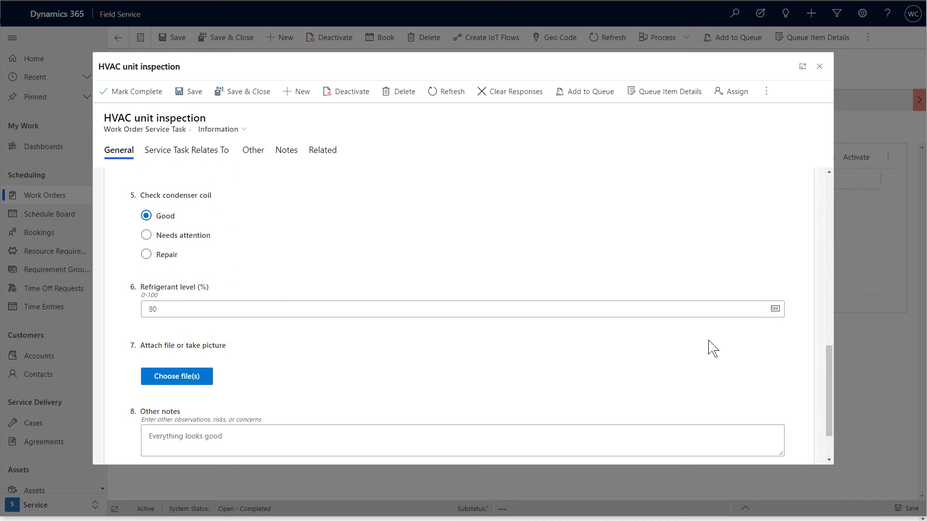
Step: Open the customer asset HVAC unit #02264 related to the service task and select the work order in its history
left_click(205, 160)
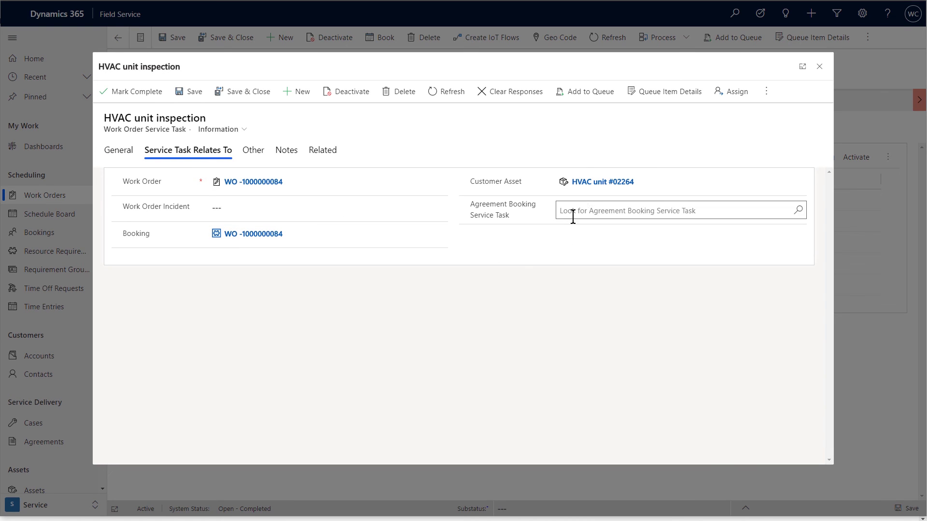
left_click(614, 187)
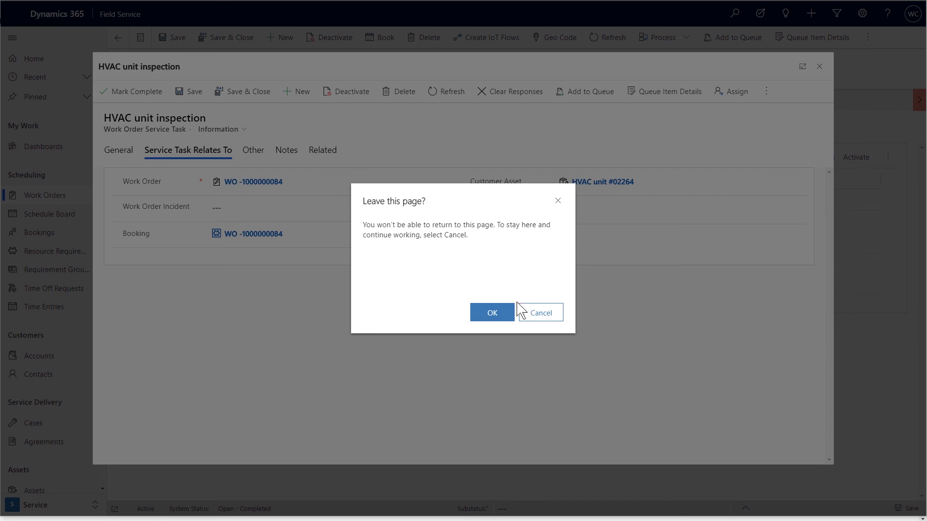
left_click(506, 314)
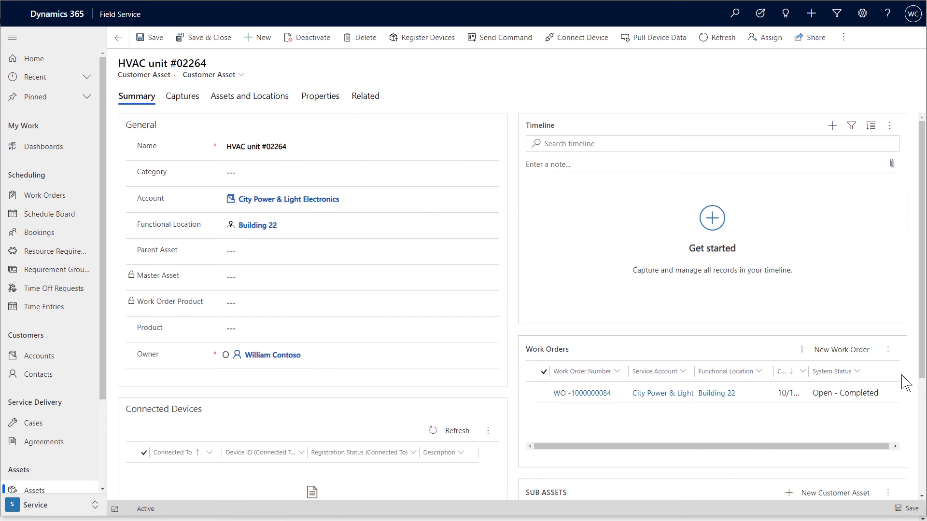
left_click(536, 394)
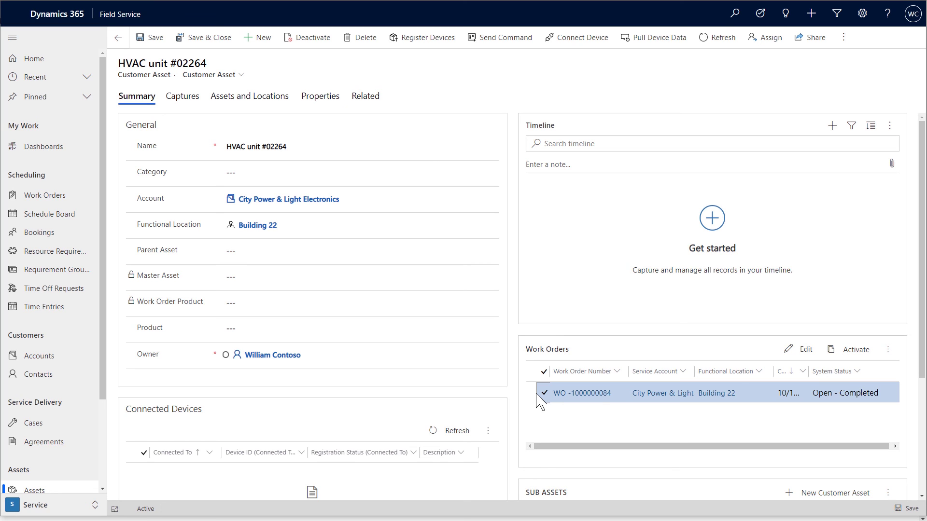
Step: Open the published HVAC inspection form from the inspection settings and examine its logic rules and versions
left_click(76, 505)
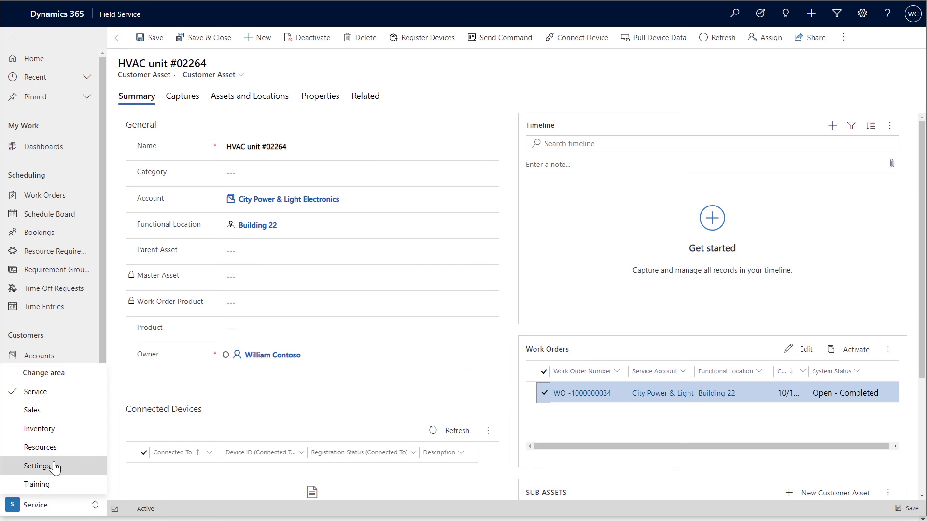
left_click(36, 465)
left_click(43, 208)
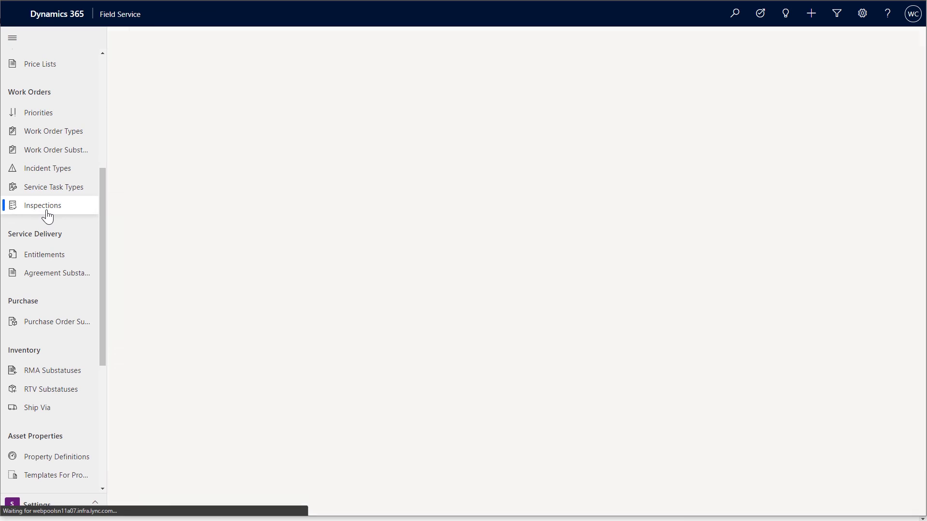
double_click(252, 201)
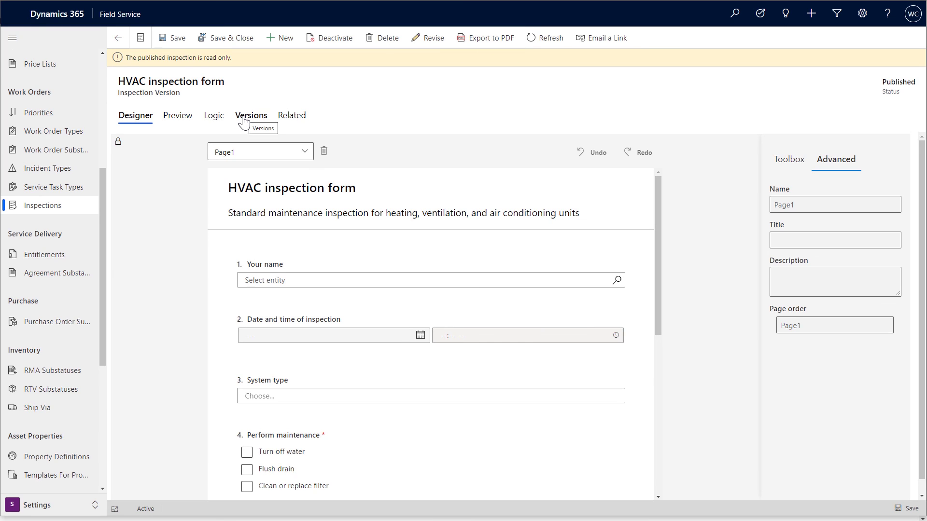
left_click(221, 120)
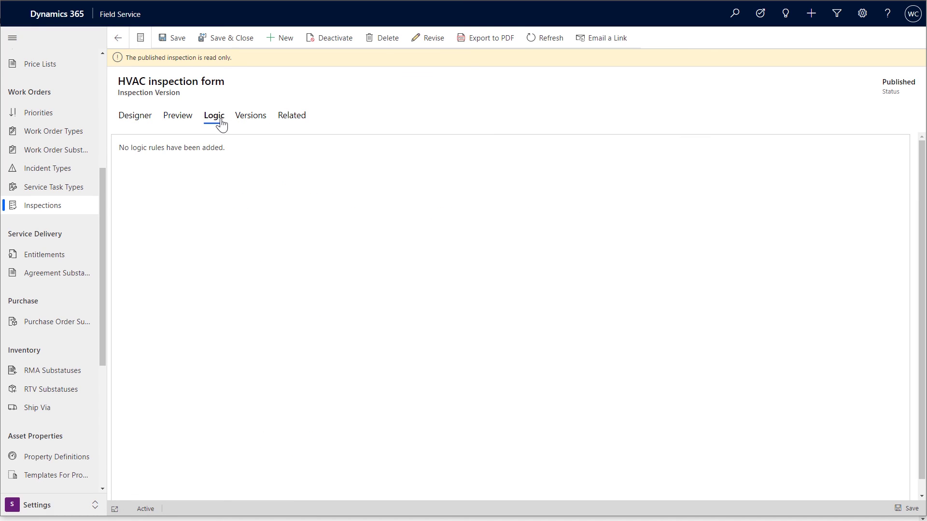
left_click(251, 121)
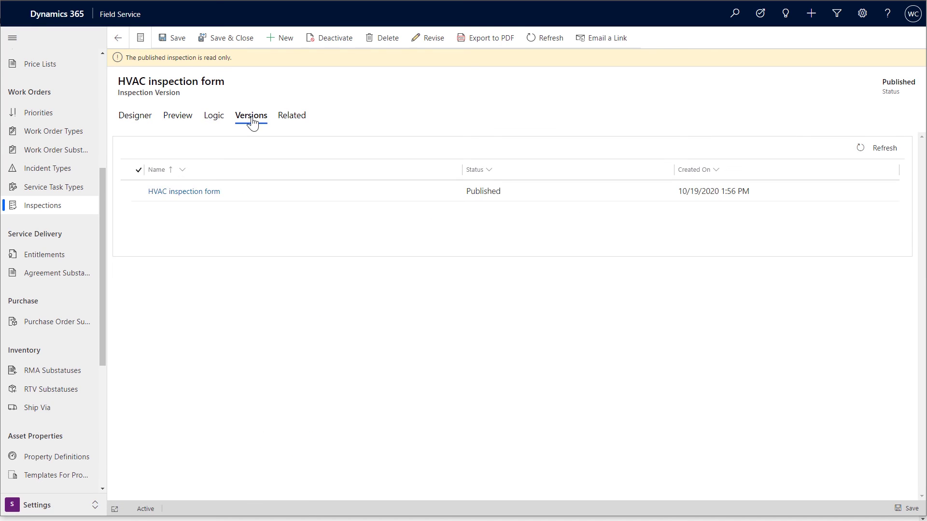